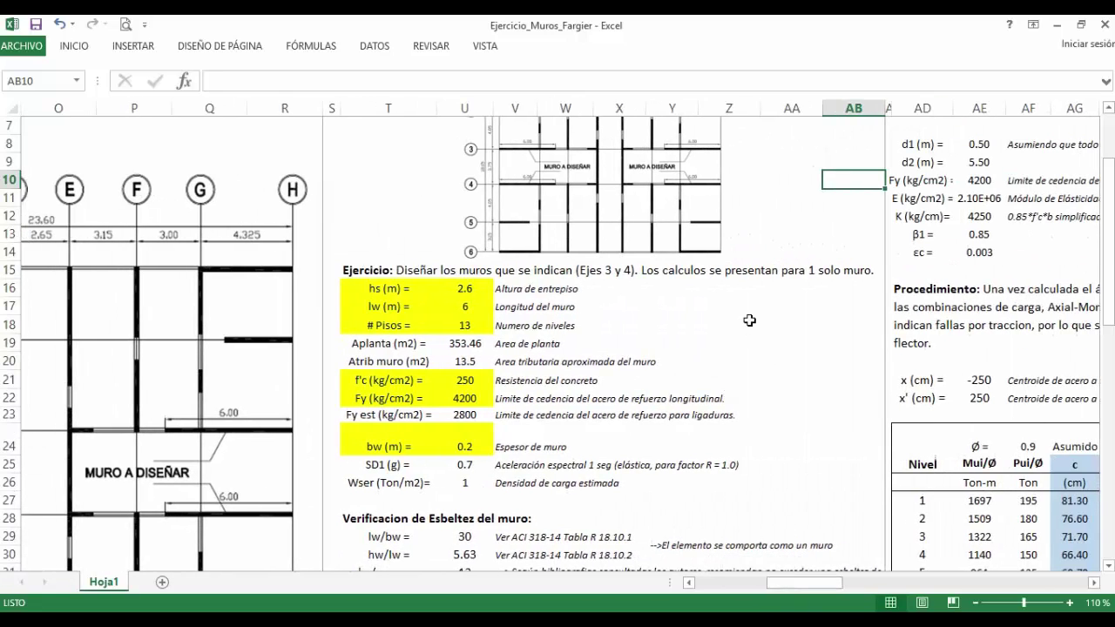
# Review the hs/emuro slenderness check, the wall base shear Vb and the load per level wi muro.
pyautogui.scroll(-3, 749, 321)
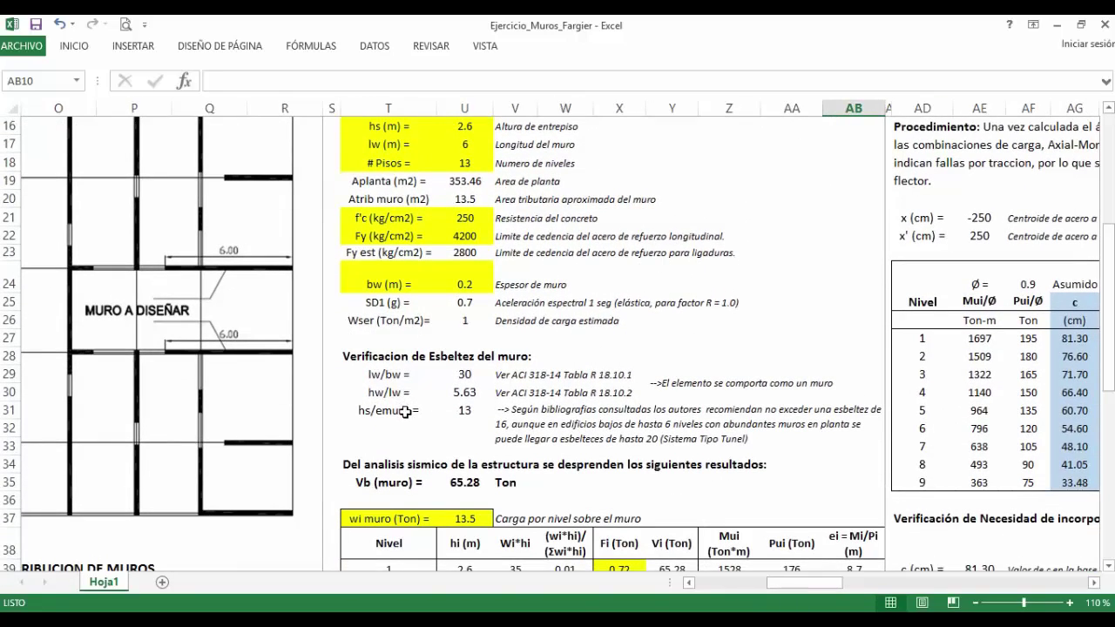
pyautogui.moveTo(406, 412); pyautogui.dragTo(667, 444)
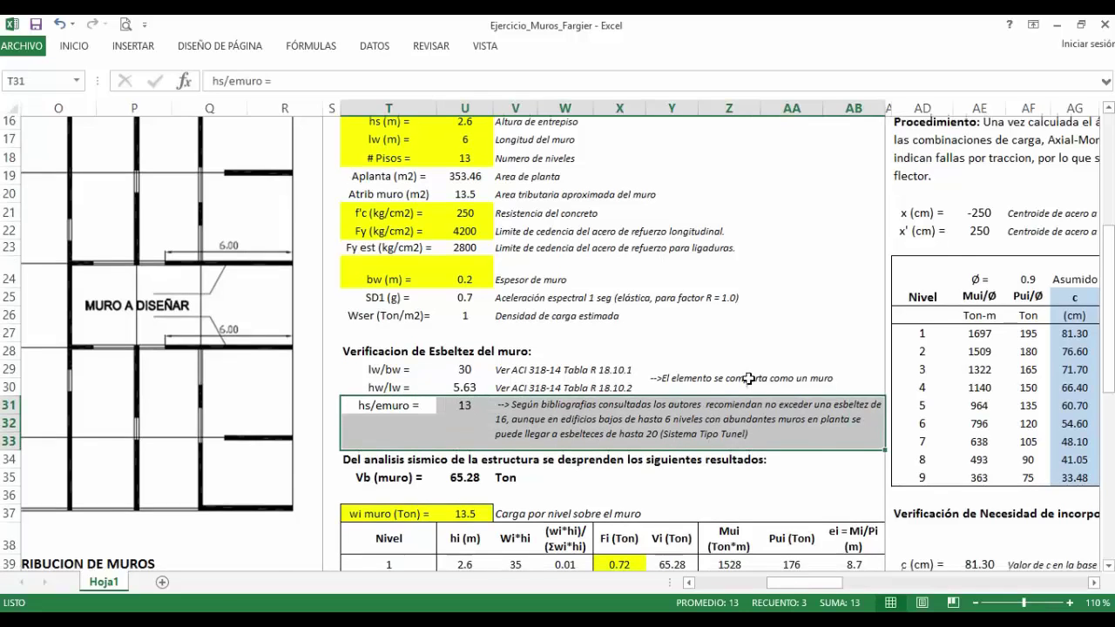
pyautogui.scroll(-5, 749, 378)
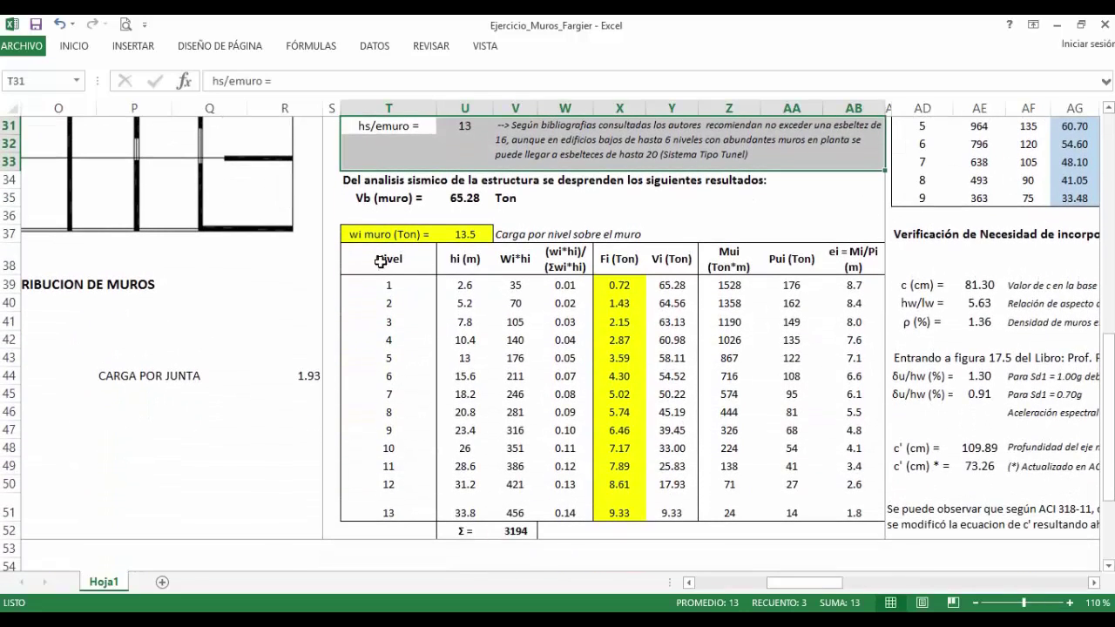
pyautogui.moveTo(383, 232); pyautogui.dragTo(439, 232)
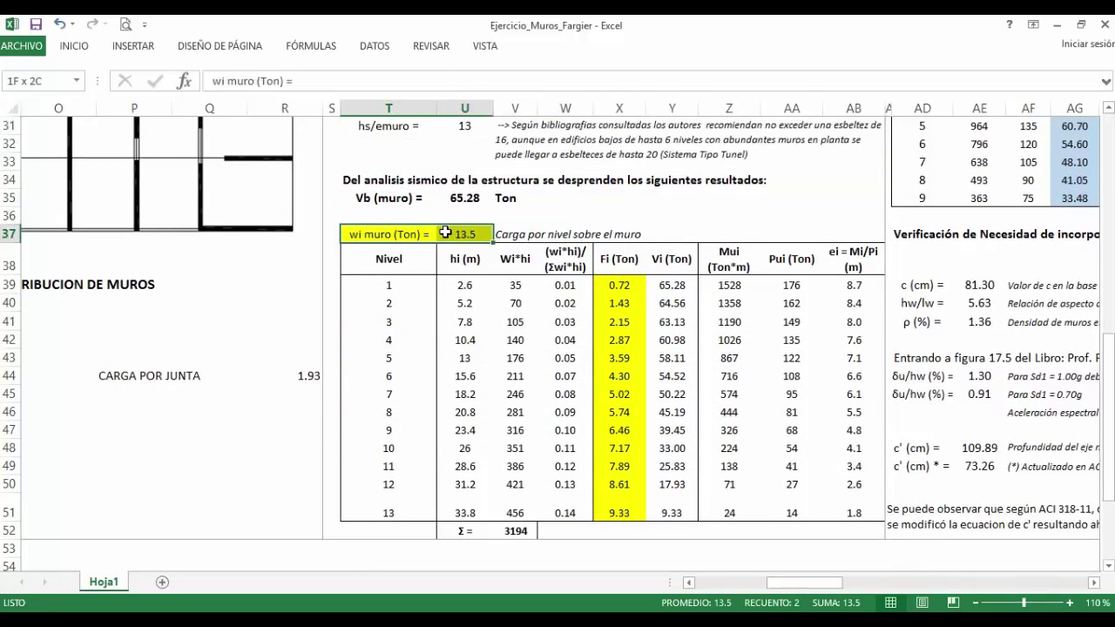
pyautogui.moveTo(383, 199); pyautogui.dragTo(518, 199)
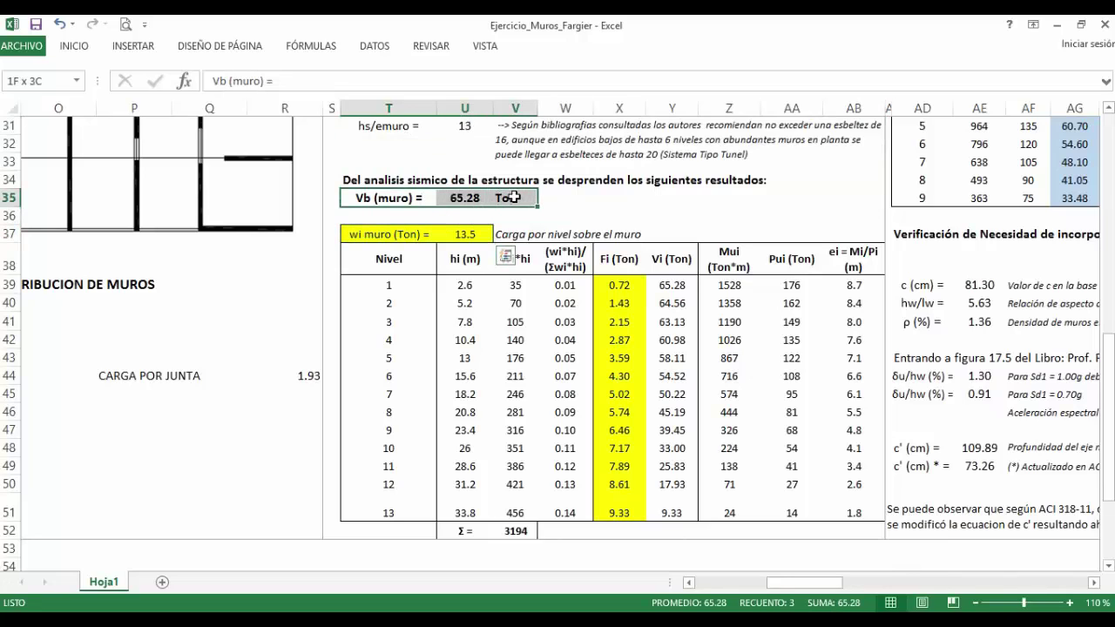
pyautogui.moveTo(375, 234); pyautogui.dragTo(440, 235)
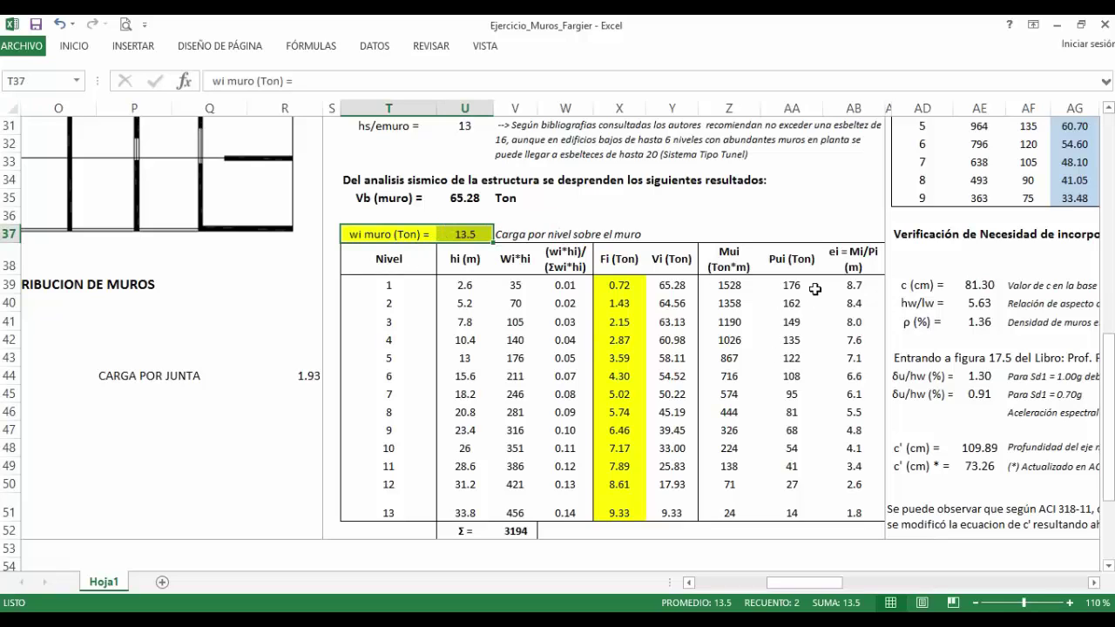
# Examine the Mui, Pui and ei columns of the seismic results table for all wall levels.
pyautogui.click(791, 259)
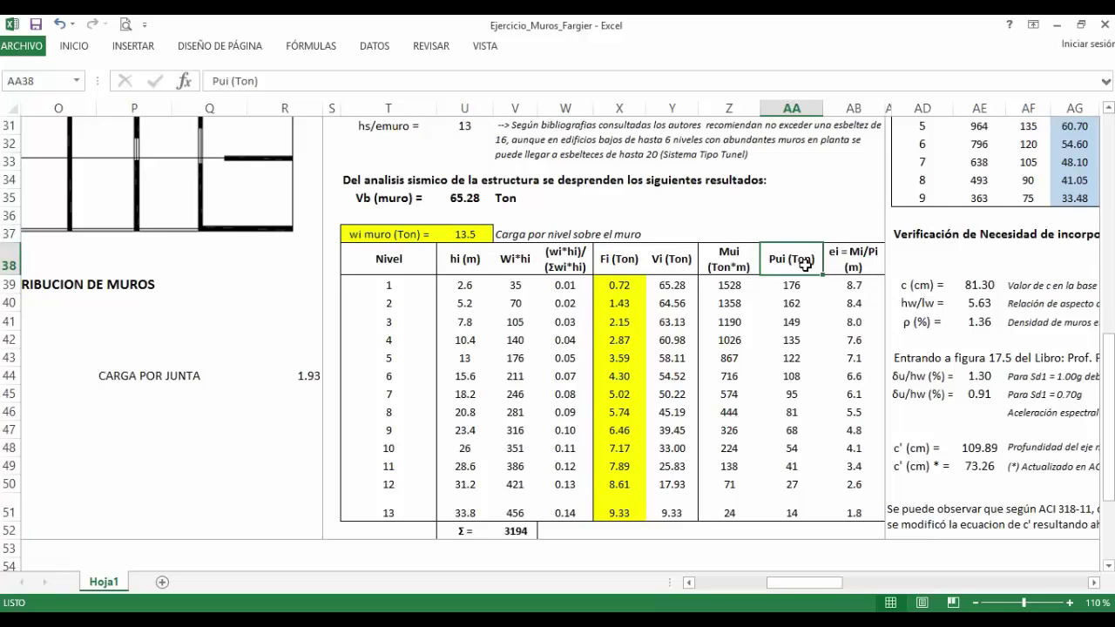
pyautogui.moveTo(729, 285); pyautogui.dragTo(727, 514)
pyautogui.moveTo(789, 285); pyautogui.dragTo(791, 508)
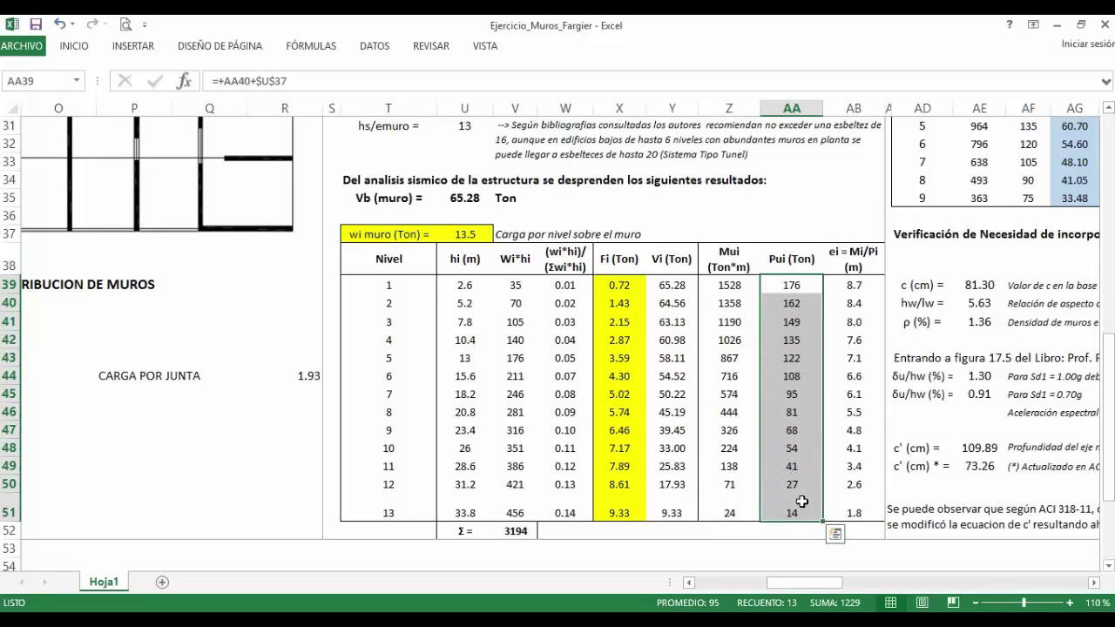
pyautogui.moveTo(845, 286); pyautogui.dragTo(858, 512)
# Go to the DISEÑO POR FLEXO COMPRESION section and read its introduction, parameters and procedure.
pyautogui.moveTo(826, 582); pyautogui.dragTo(862, 589)
pyautogui.scroll(10, 566, 292)
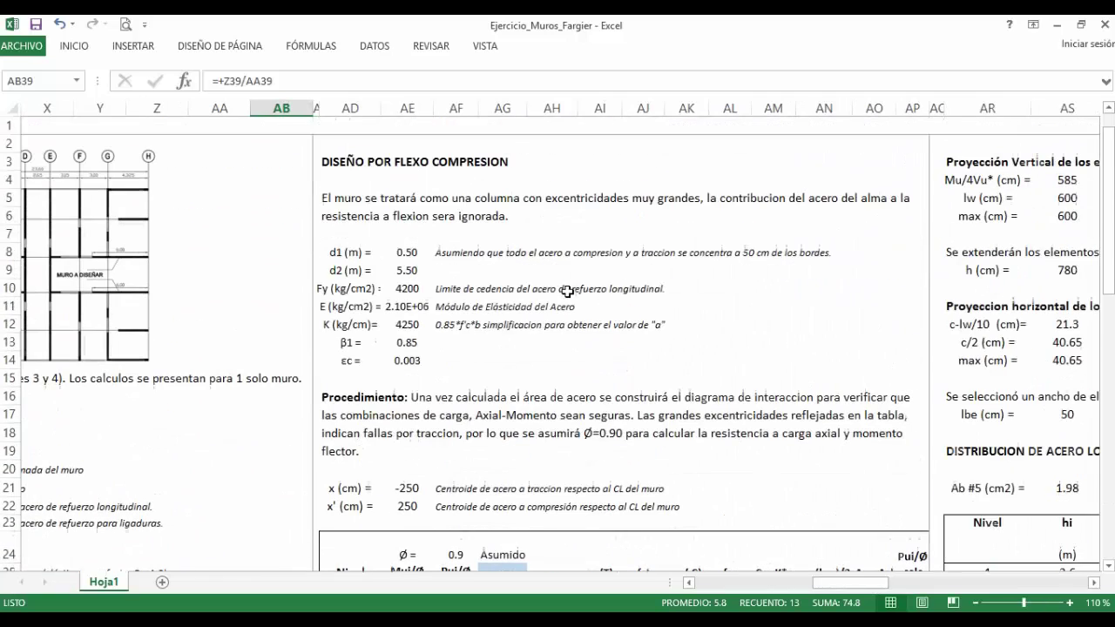
pyautogui.click(352, 163)
pyautogui.scroll(-1, 482, 209)
pyautogui.scroll(1, 482, 209)
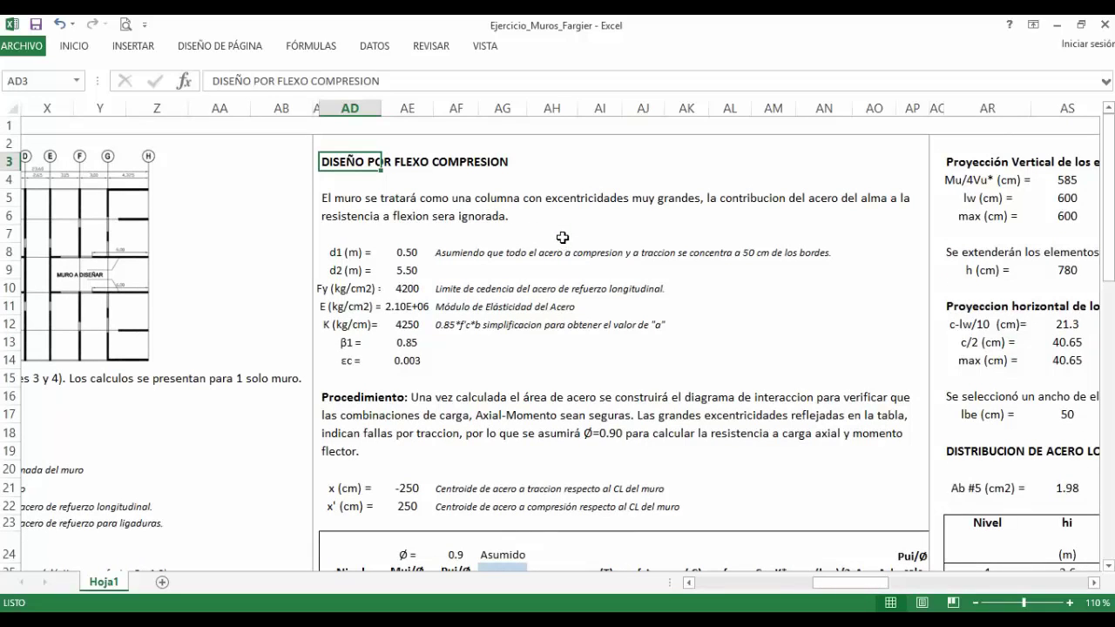
pyautogui.scroll(-4, 563, 237)
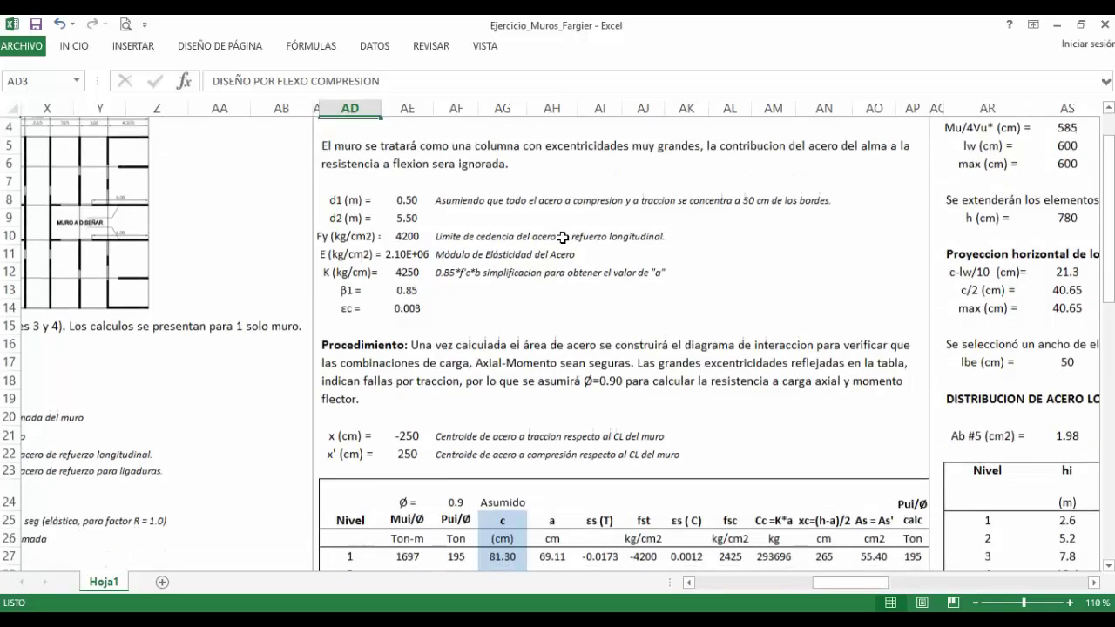
pyautogui.scroll(-1, 563, 237)
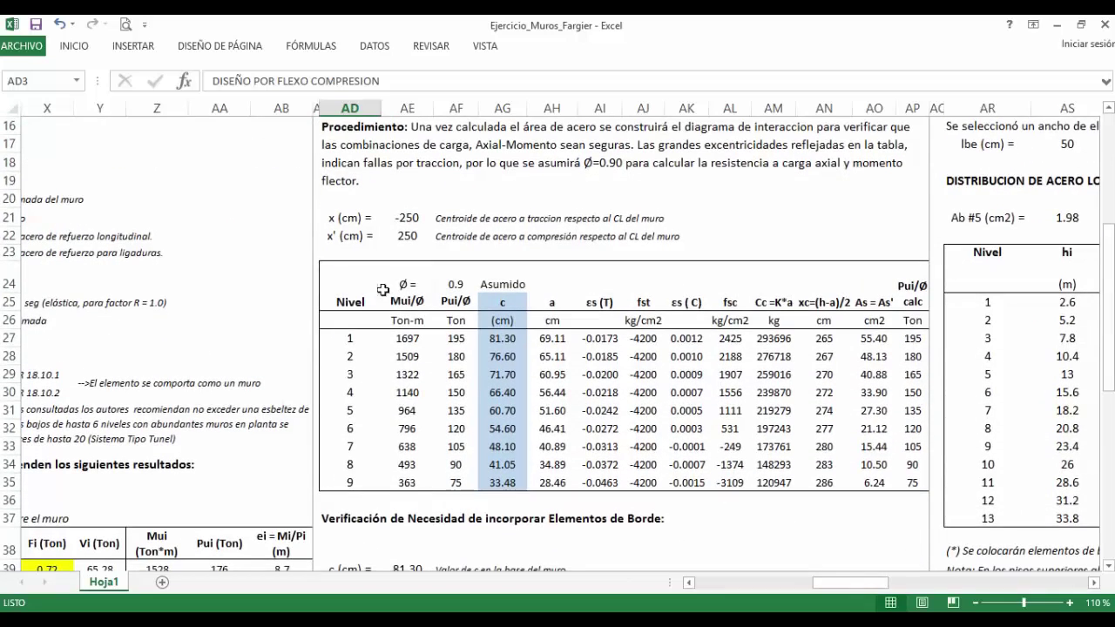
# Examine the factored moment and axial load columns, Mui/Ø and Pui/Ø, in the flexo-compression table.
pyautogui.click(411, 301)
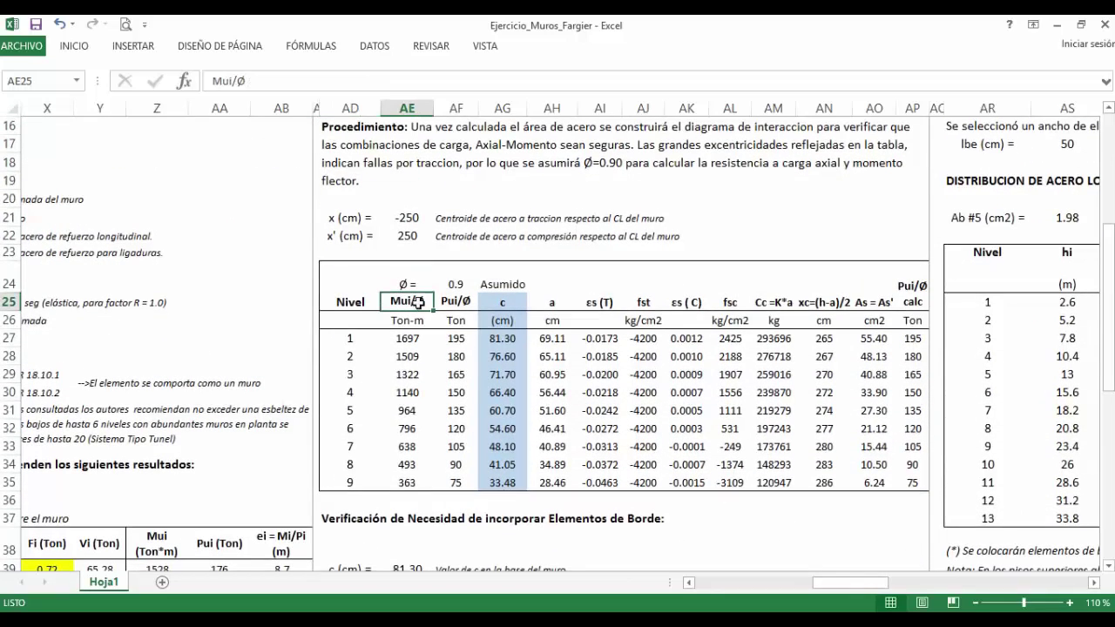
pyautogui.press('Right')
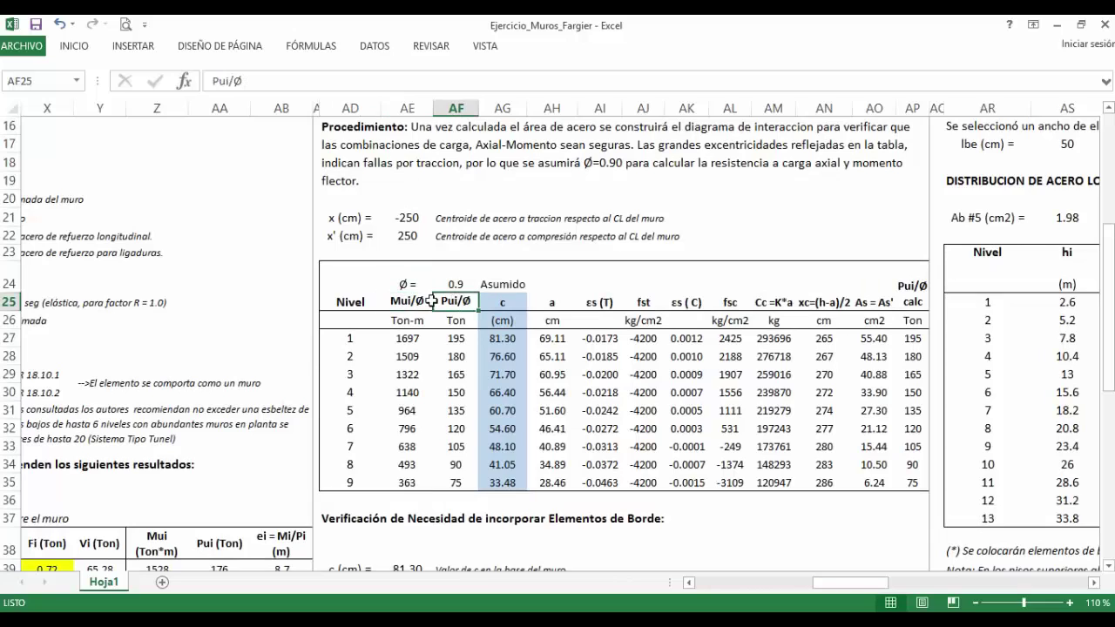
pyautogui.press('Left')
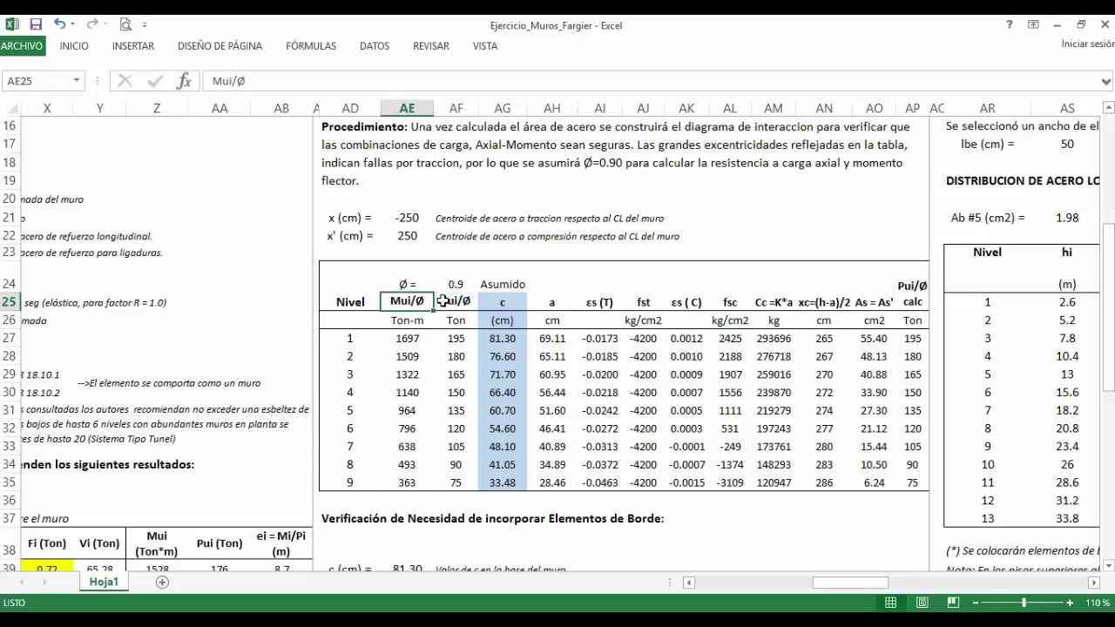
pyautogui.press('Right')
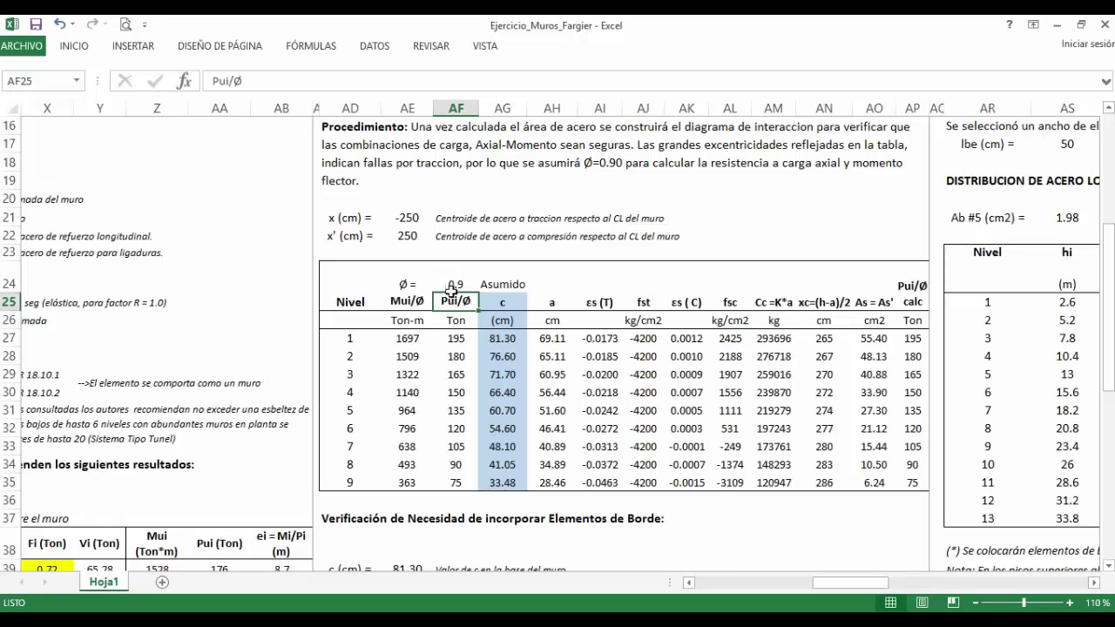
pyautogui.click(405, 303)
pyautogui.moveTo(405, 307); pyautogui.dragTo(445, 479)
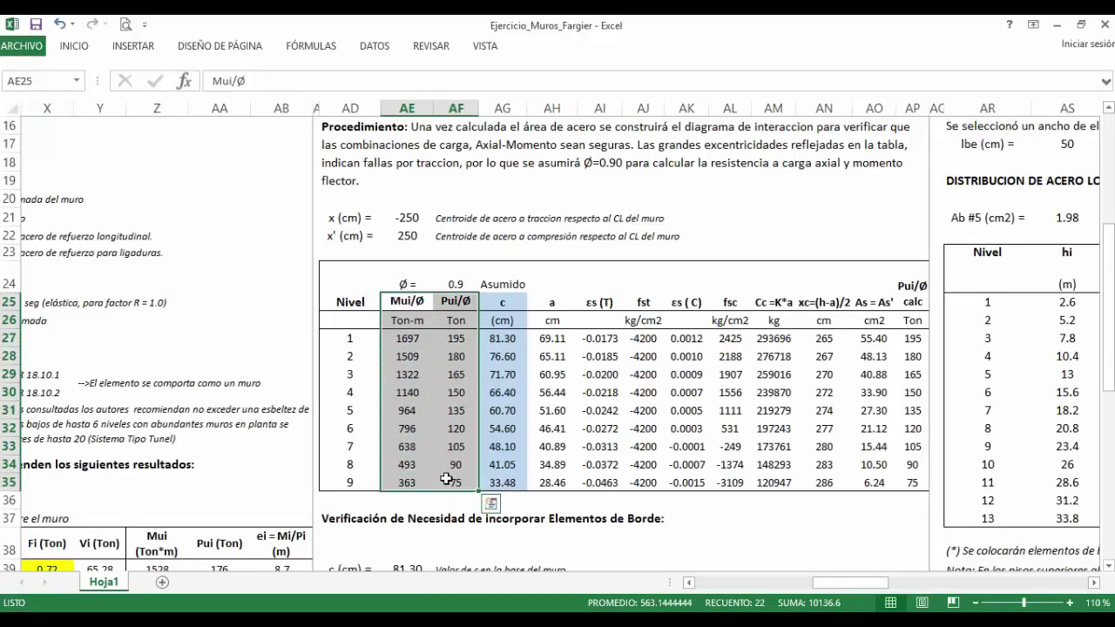
# Inspect the Mui/Ø formulas for levels 1 to 4 of the flexo-compression table.
pyautogui.click(385, 339)
pyautogui.click(406, 355)
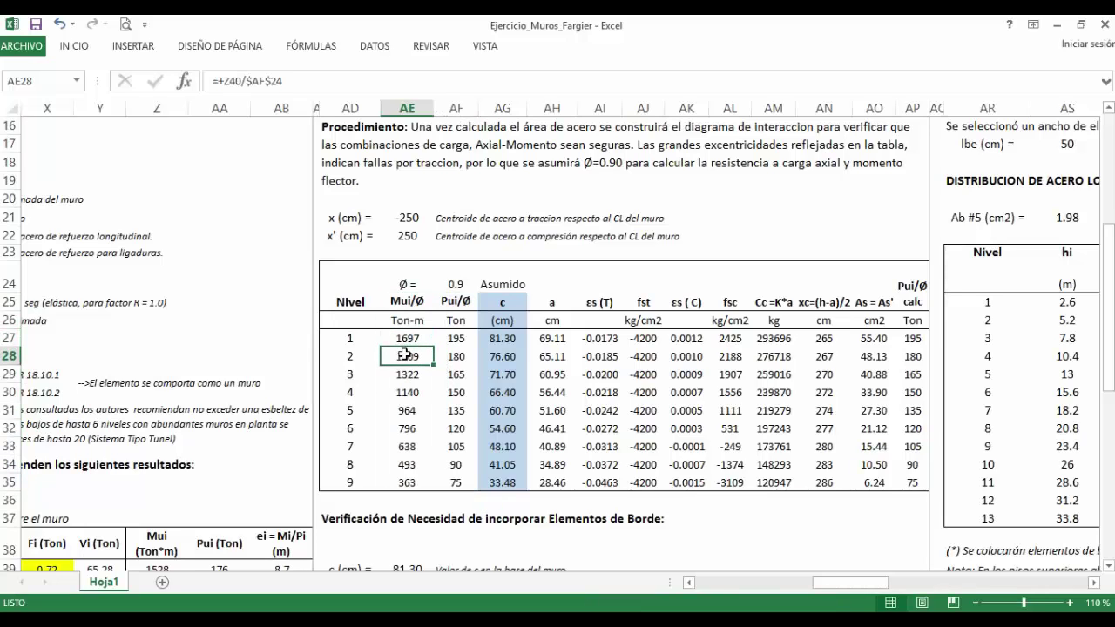
pyautogui.click(405, 374)
pyautogui.click(405, 390)
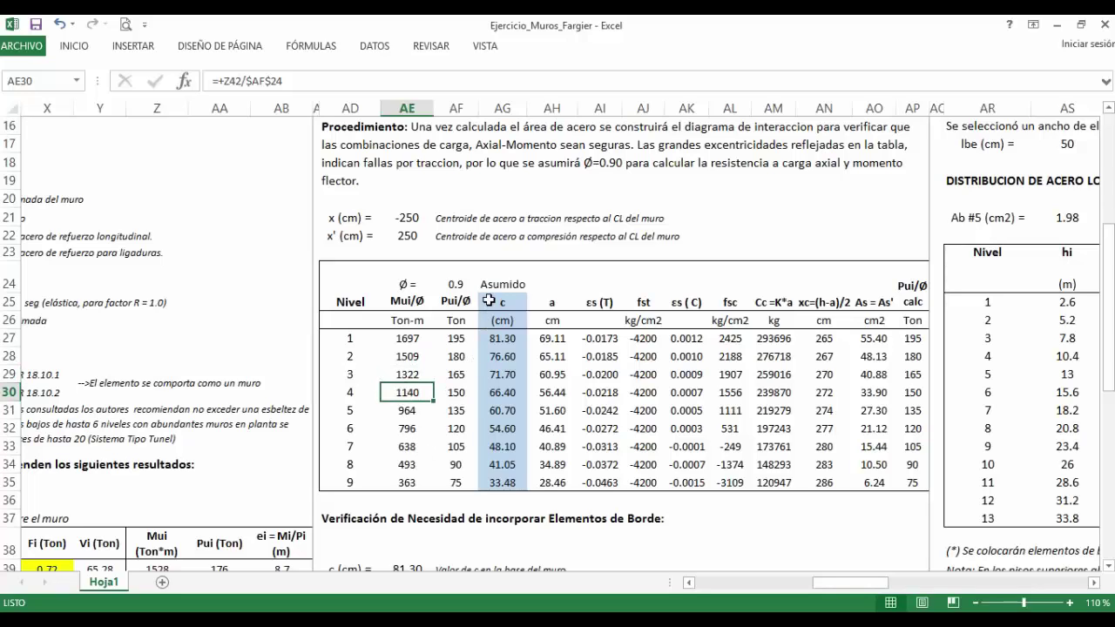
# Examine the assumed c column, the intermediate columns from a to As, and the calculated Pui/Ø column with its level 1 formula.
pyautogui.moveTo(493, 307); pyautogui.dragTo(509, 483)
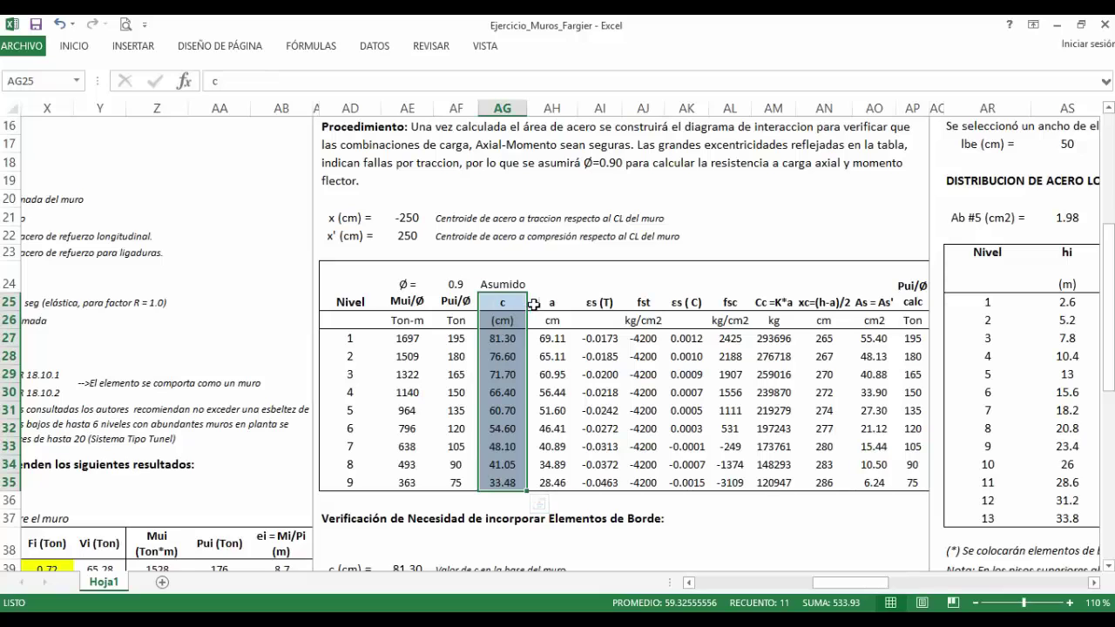
pyautogui.moveTo(537, 302); pyautogui.dragTo(864, 481)
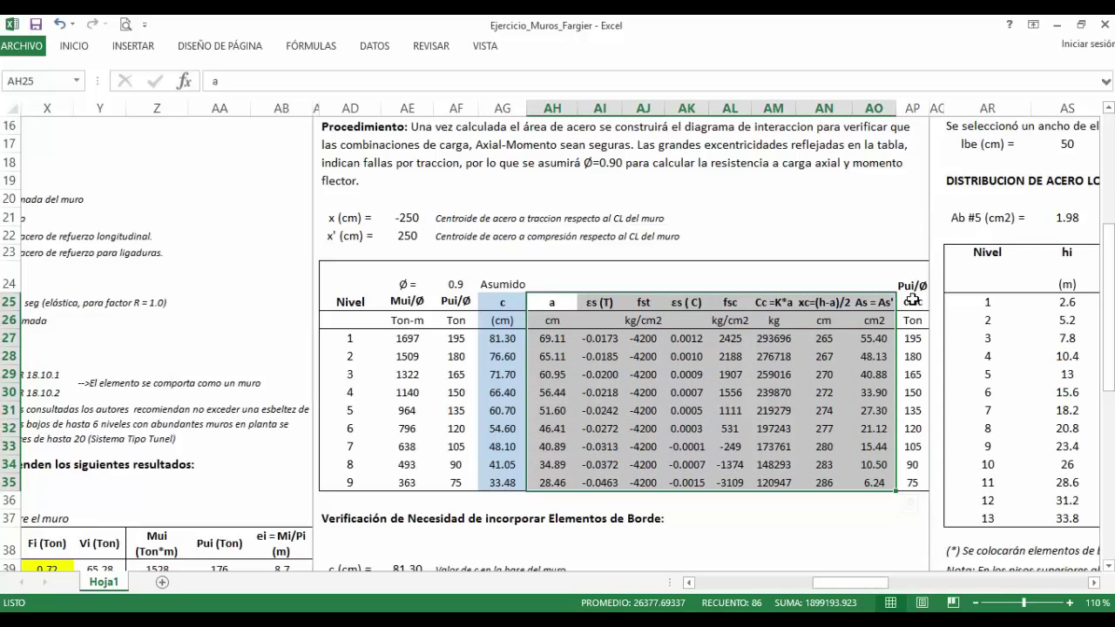
pyautogui.moveTo(912, 289); pyautogui.dragTo(913, 482)
pyautogui.click(909, 342)
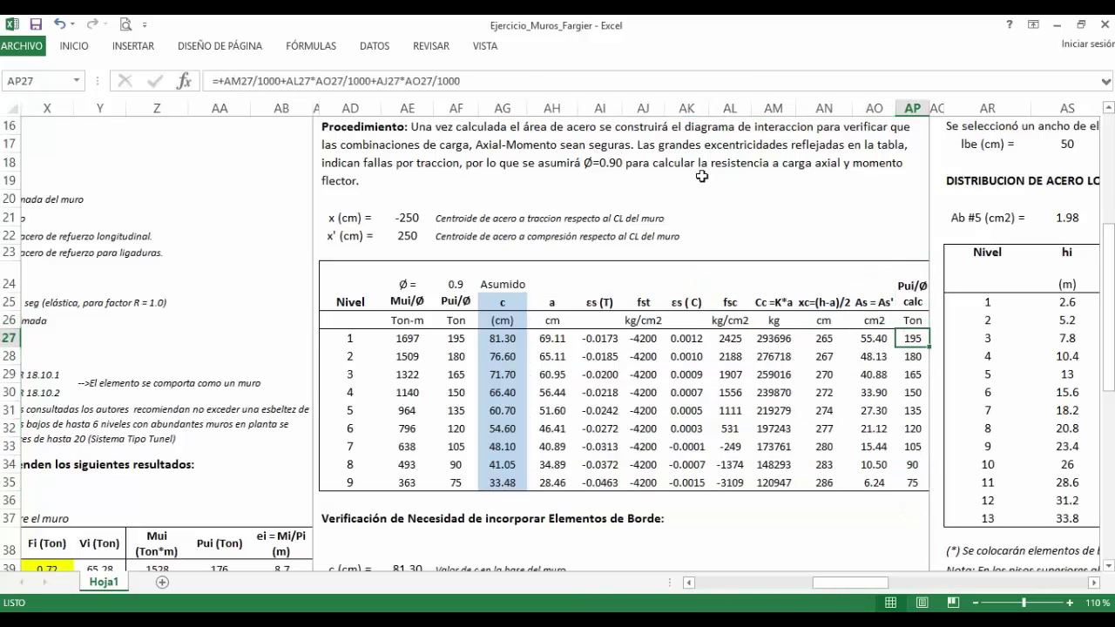
# Compare the level 1 Pui/Ø demand with the calculated Pui/Ø and check the assumed c behind it.
pyautogui.click(442, 338)
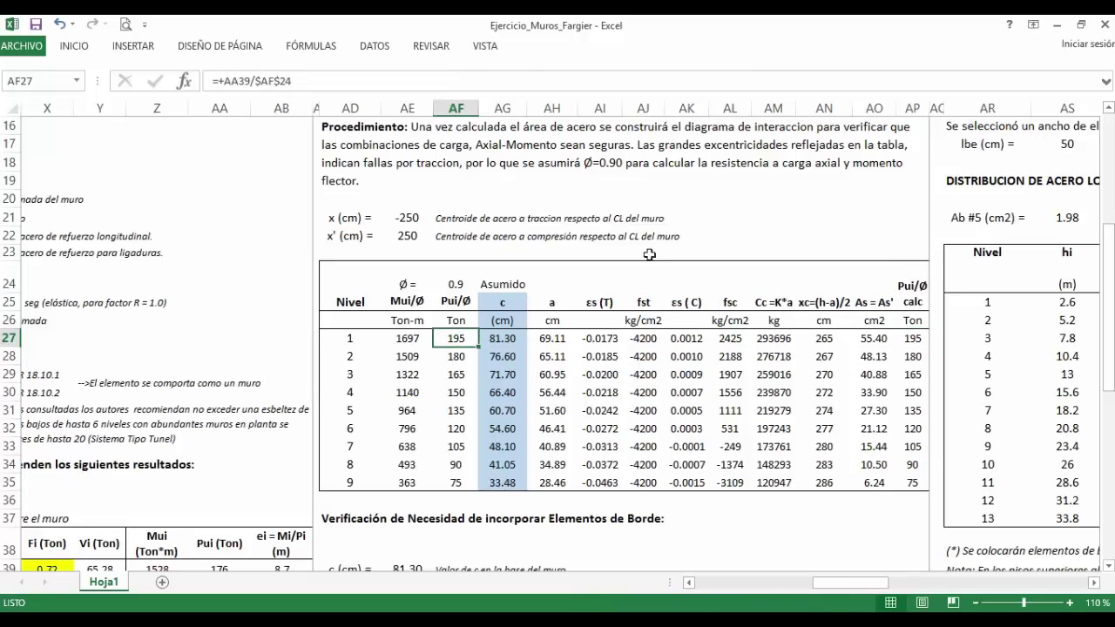
pyautogui.click(914, 341)
pyautogui.click(449, 339)
pyautogui.click(920, 338)
pyautogui.click(456, 338)
pyautogui.click(492, 339)
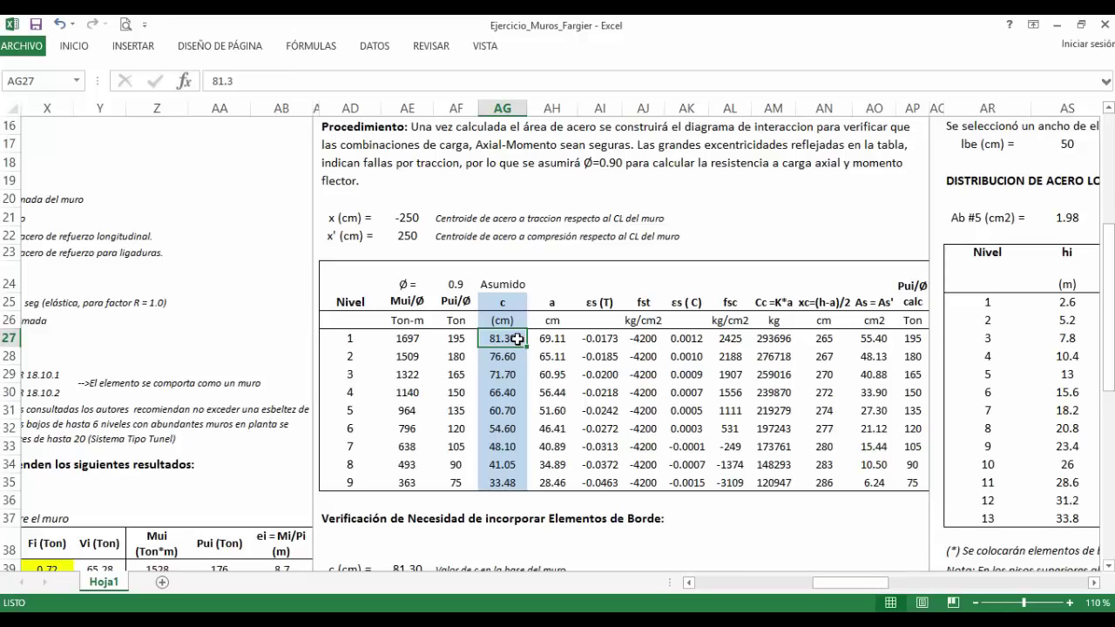
pyautogui.click(903, 336)
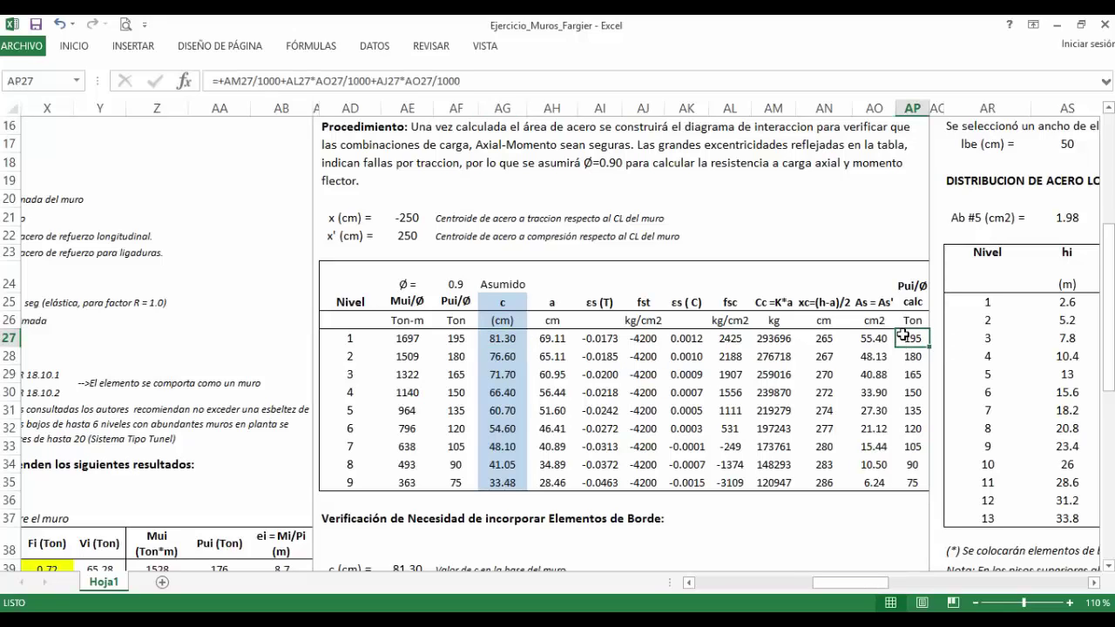
pyautogui.click(452, 339)
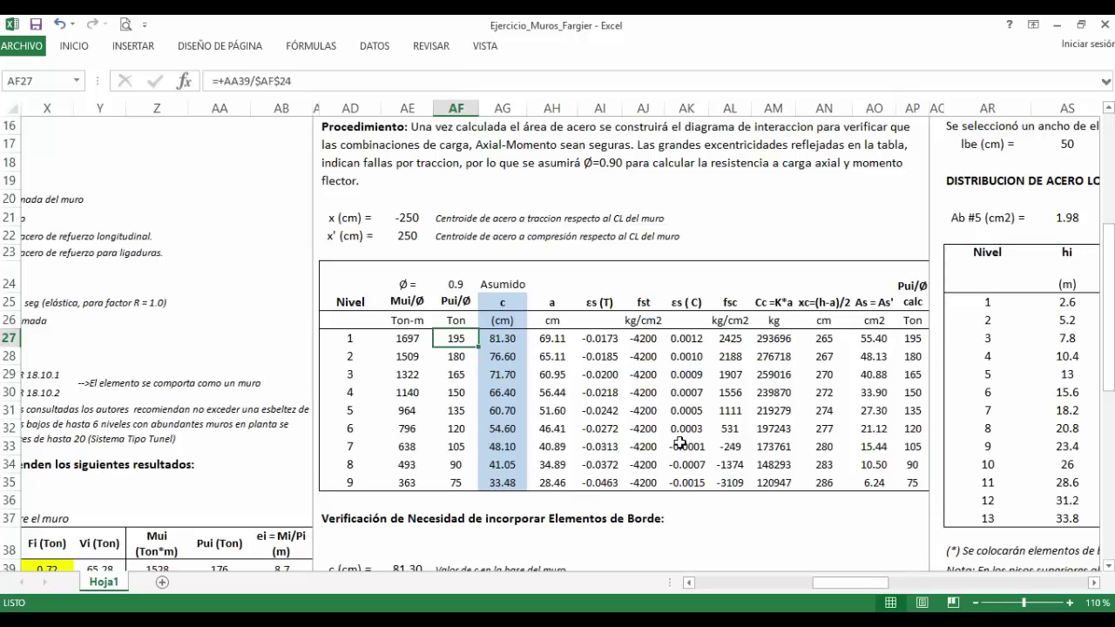
# Go to the Verificación de Necesidad de incorporar Elementos de Borde section below the table and review it.
pyautogui.scroll(-5, 679, 442)
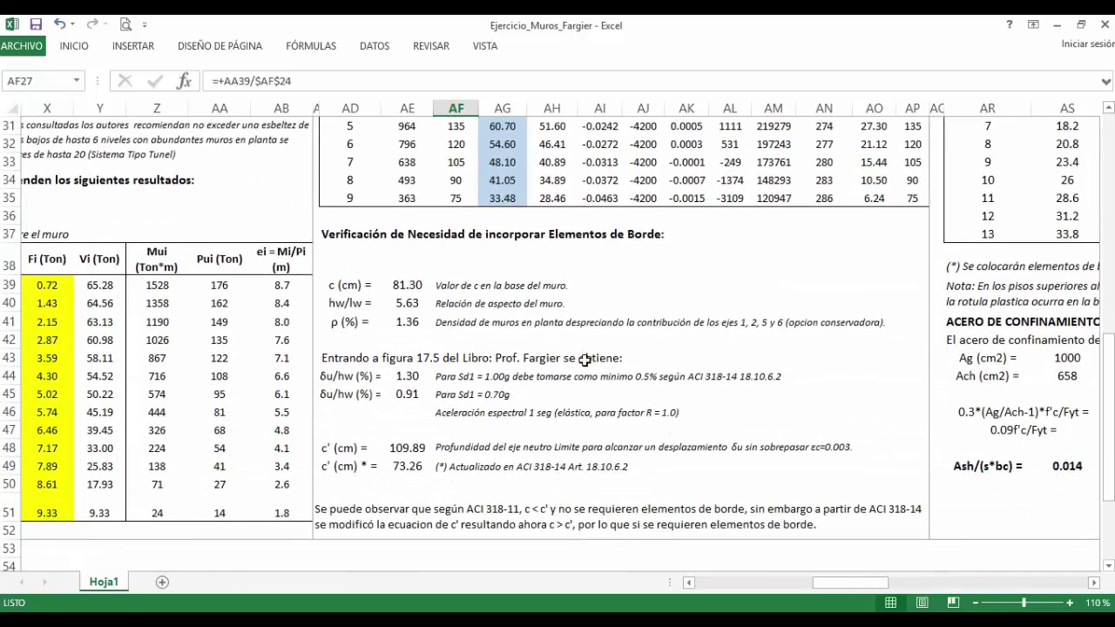
pyautogui.click(338, 234)
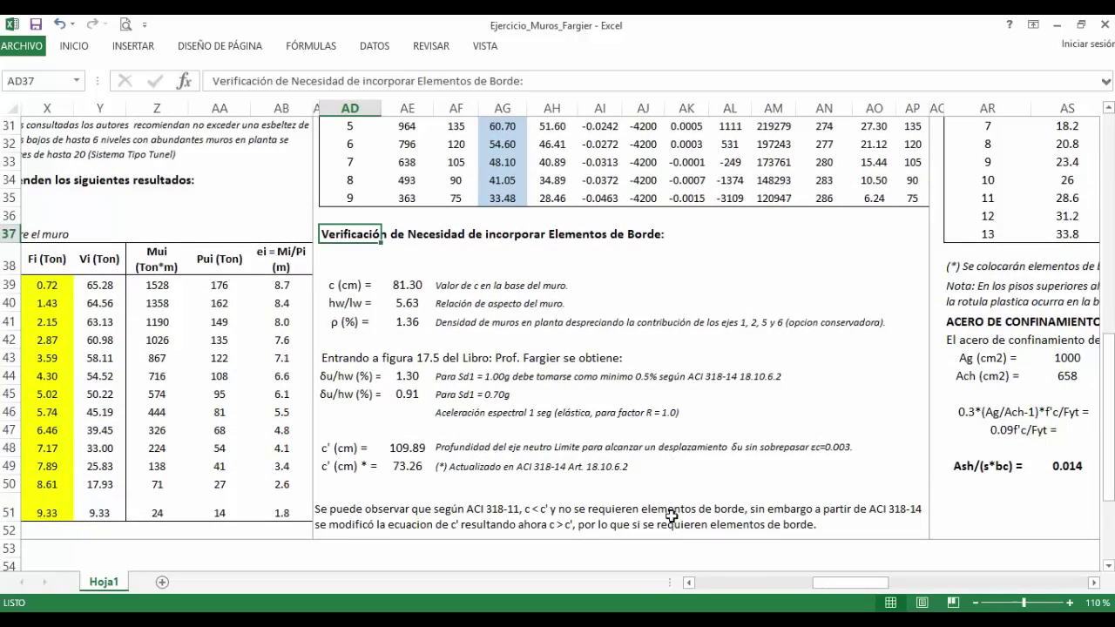
# Review the vertical and horizontal projections of the boundary elements and their ACI 318-14 references.
pyautogui.moveTo(816, 582); pyautogui.dragTo(906, 581)
pyautogui.scroll(3, 533, 473)
pyautogui.scroll(7, 533, 472)
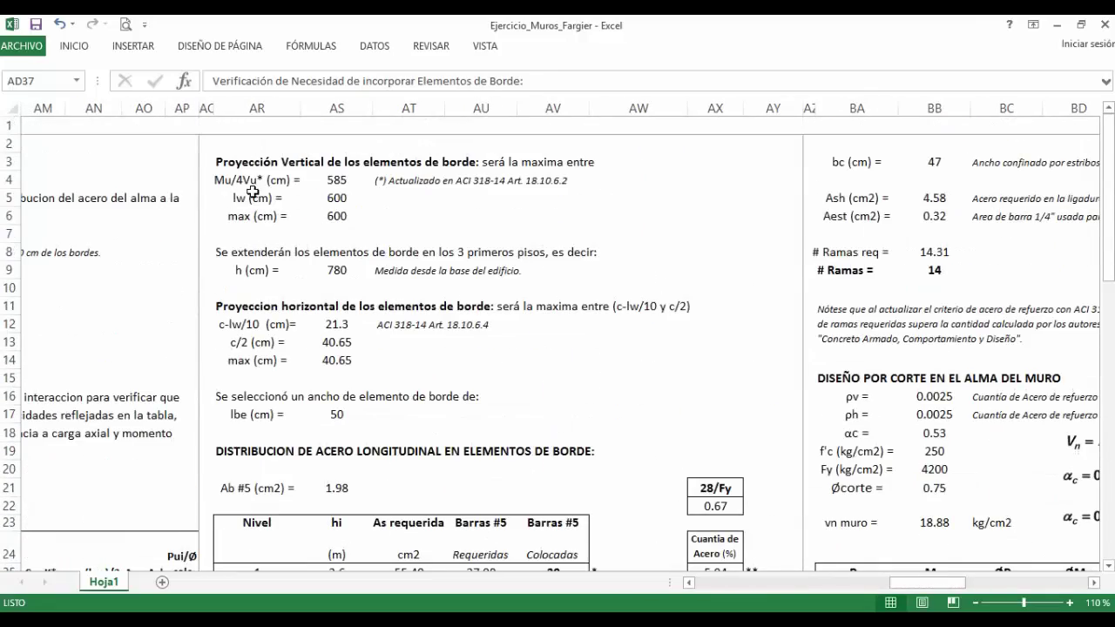
pyautogui.click(233, 166)
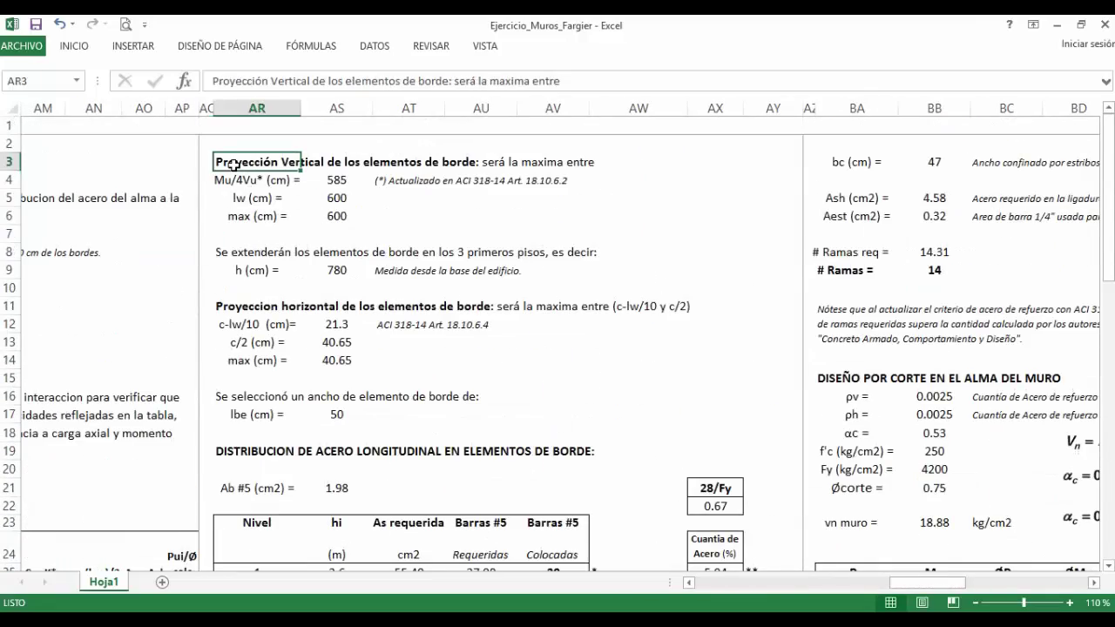
pyautogui.click(246, 307)
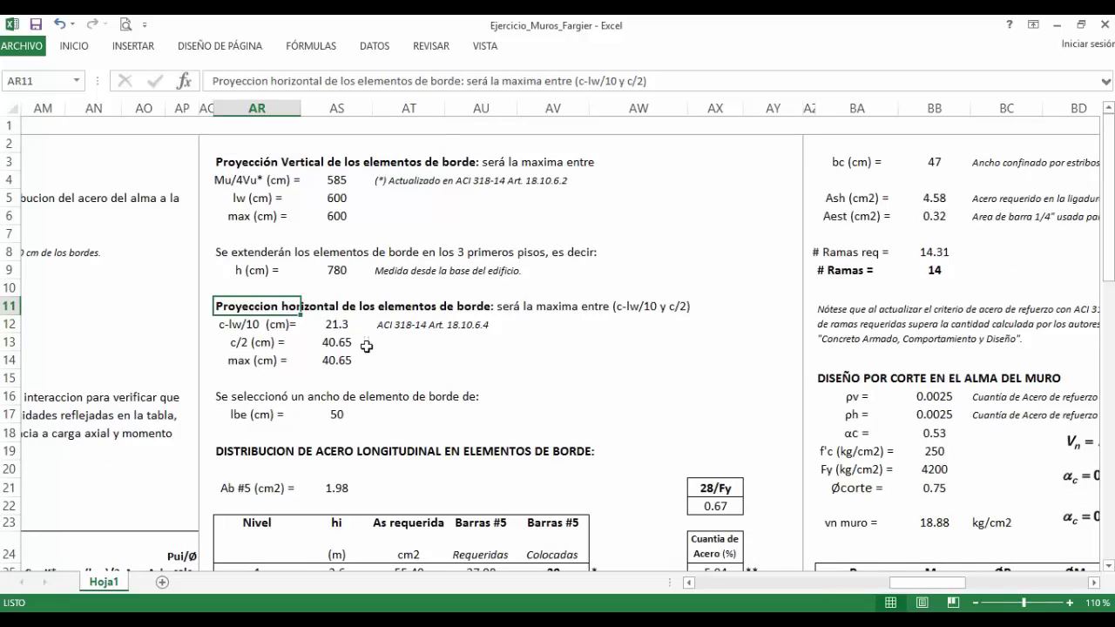
pyautogui.click(390, 178)
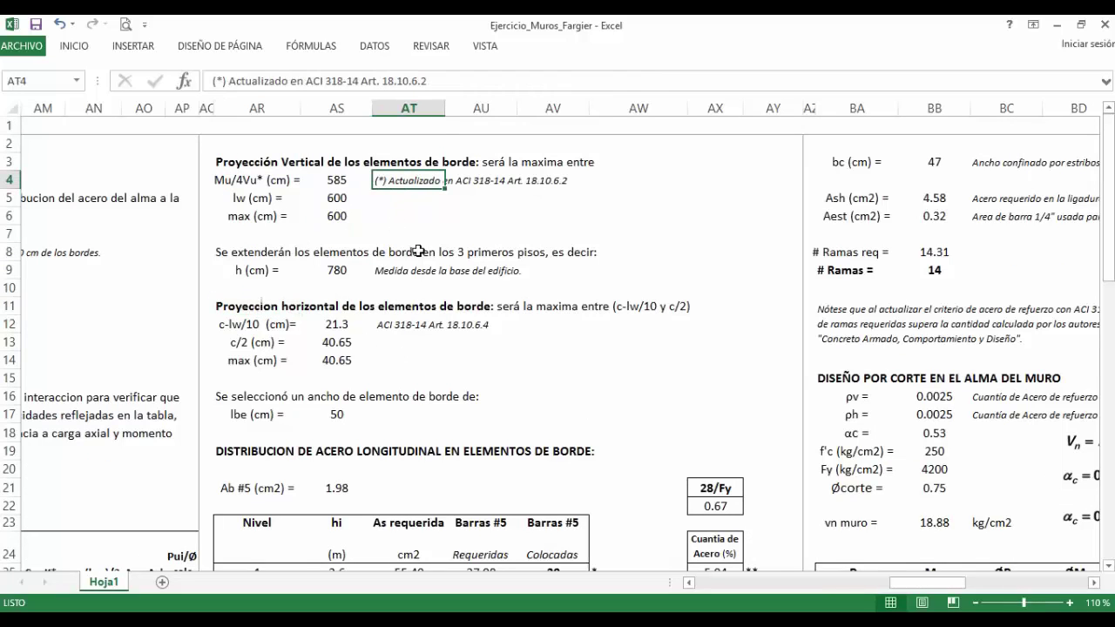
pyautogui.click(388, 324)
# Check the selected boundary element width lbe above the longitudinal steel distribution section.
pyautogui.scroll(-1, 503, 339)
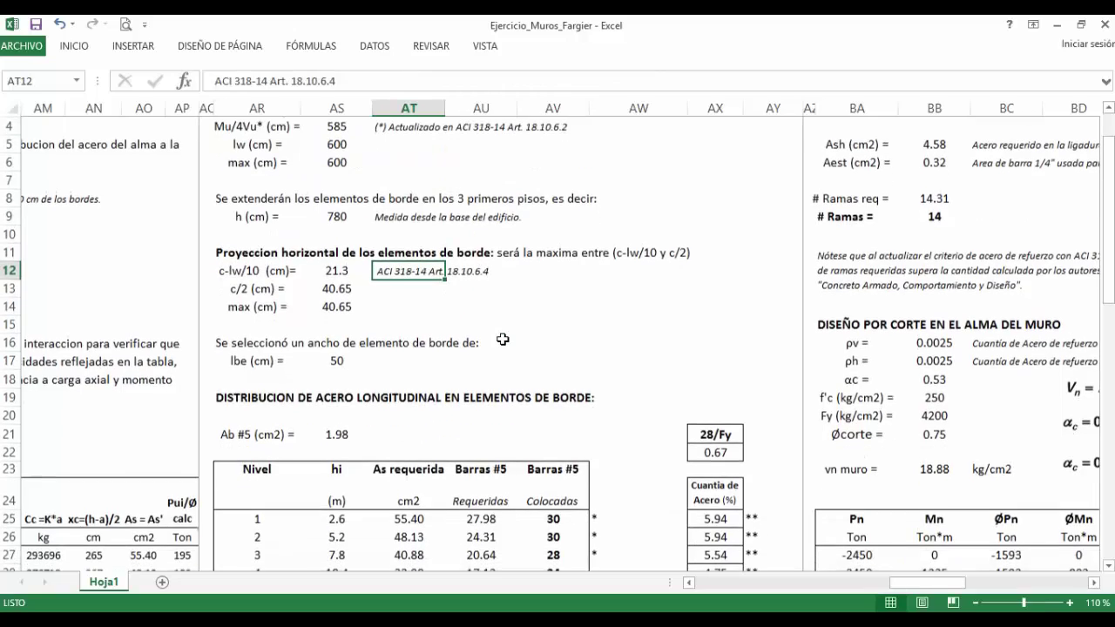
pyautogui.scroll(-3, 502, 340)
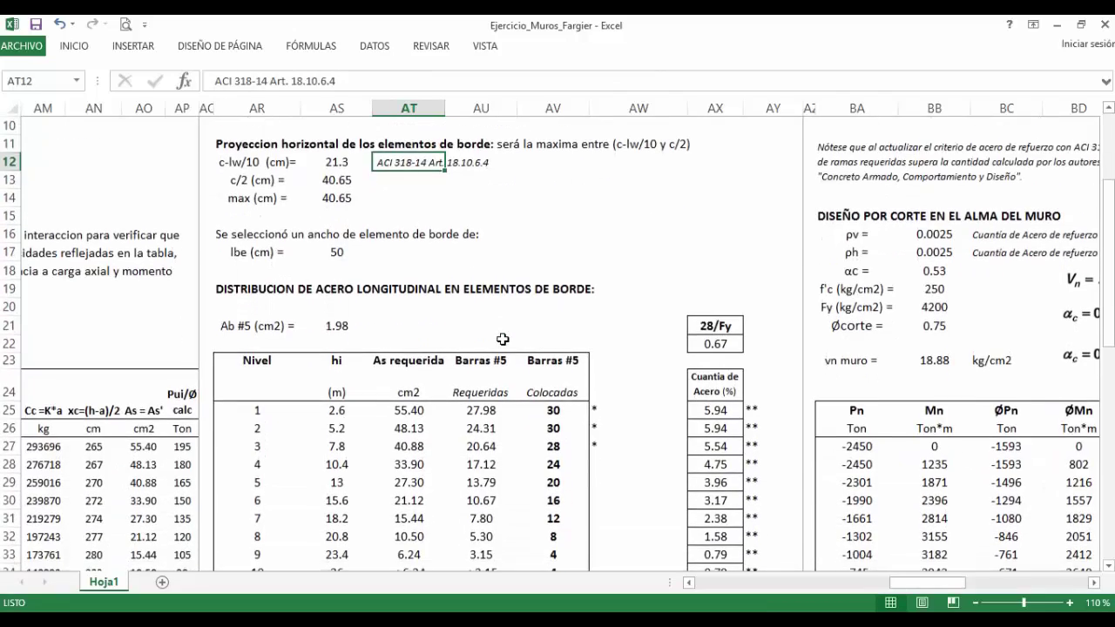
pyautogui.click(312, 200)
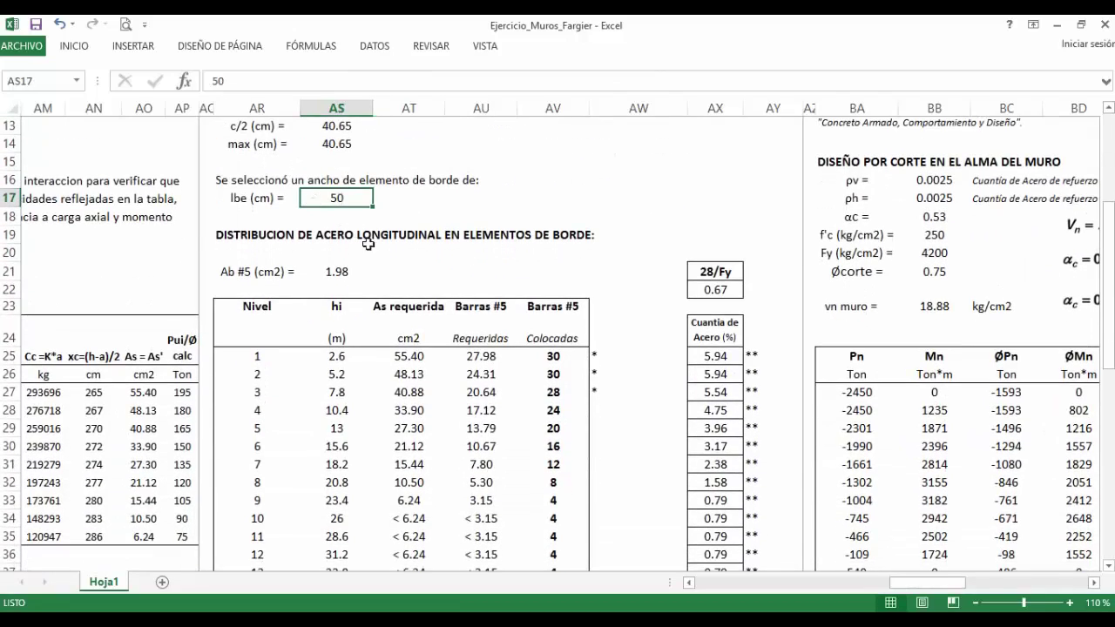
# Compare the required steel column of the boundary element longitudinal steel table with the As = As' column of the flexo-compression table.
pyautogui.scroll(1, 377, 269)
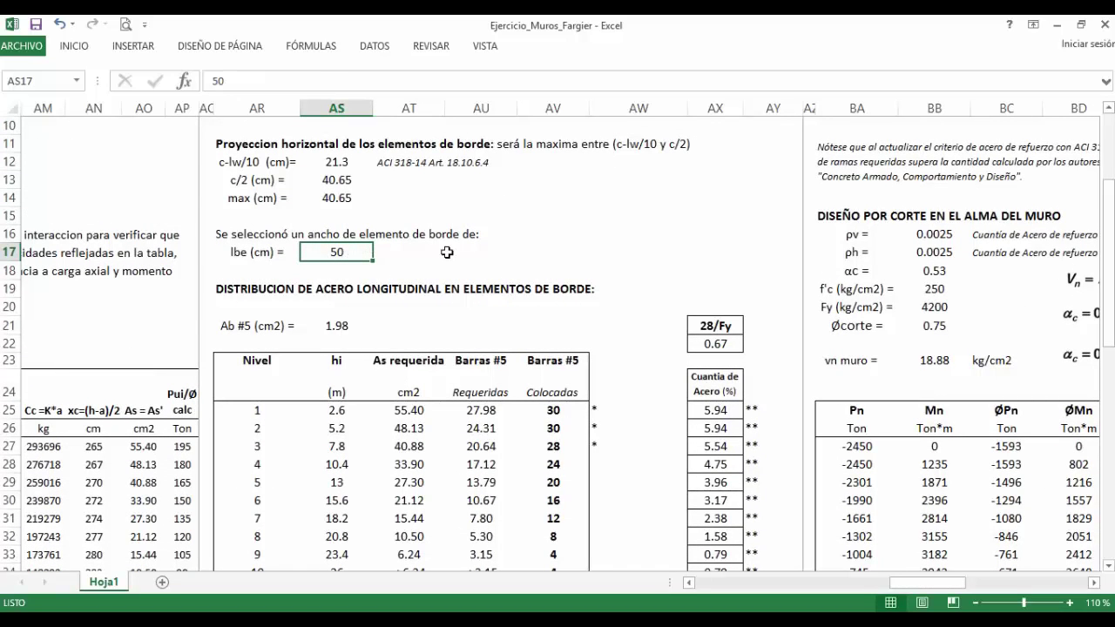
pyautogui.scroll(-2, 453, 290)
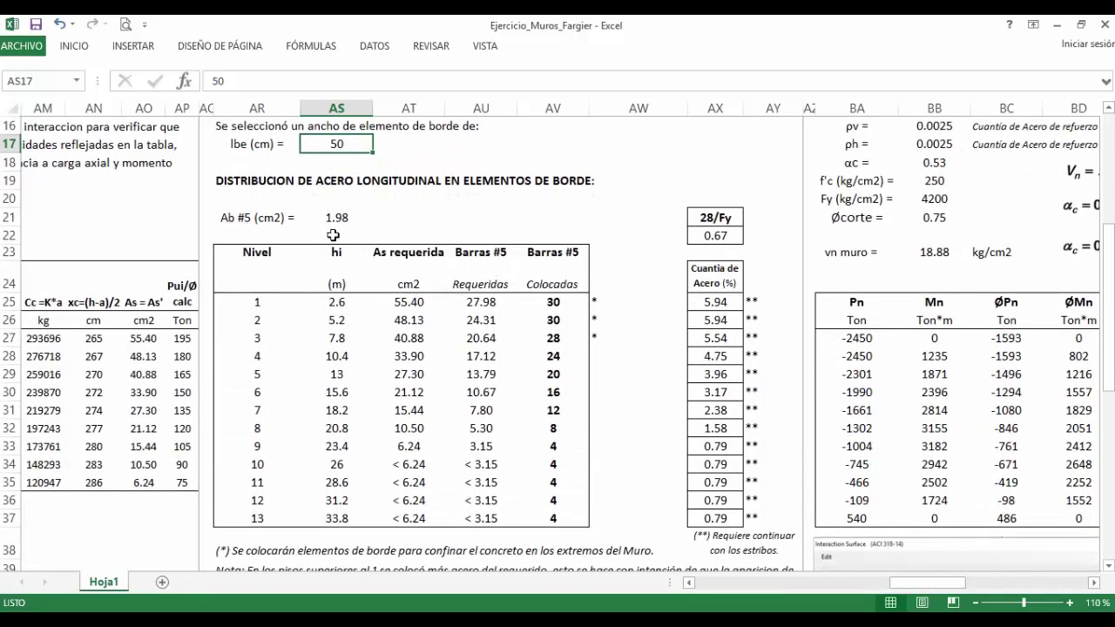
pyautogui.scroll(-1, 481, 302)
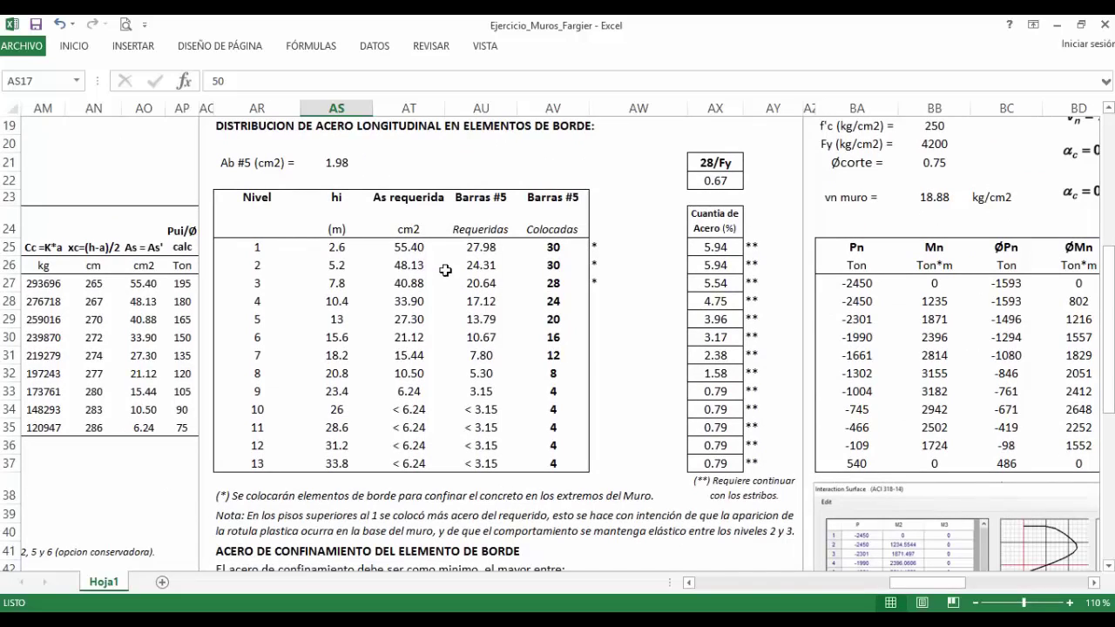
pyautogui.moveTo(419, 249); pyautogui.dragTo(406, 463)
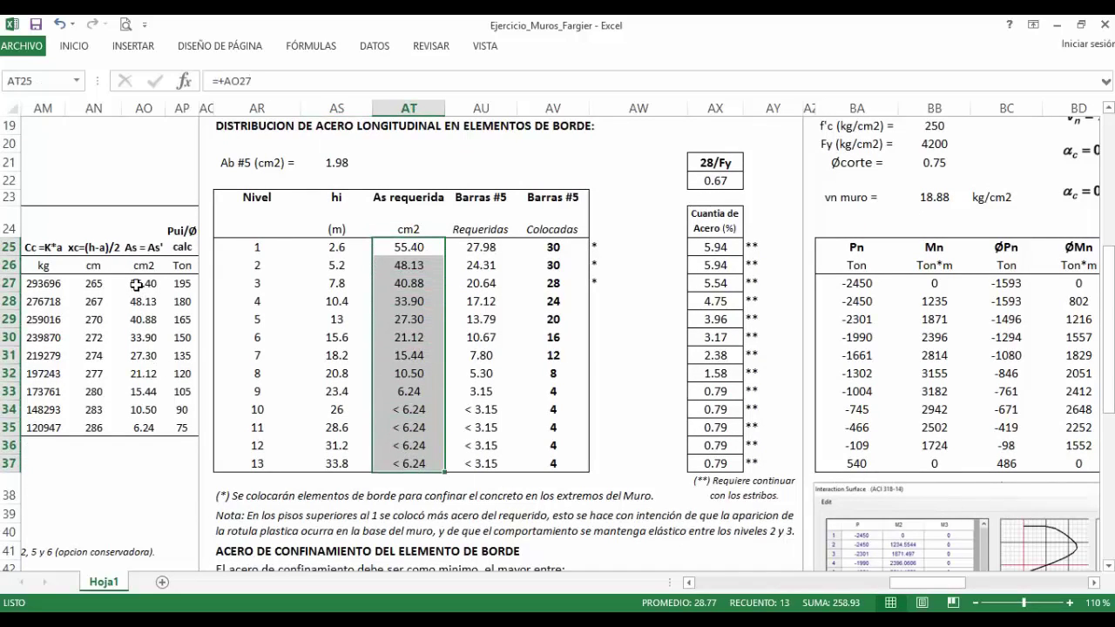
pyautogui.moveTo(137, 284); pyautogui.dragTo(138, 427)
# Check the #5 bar area and review the required and placed #5 bar columns for all 13 levels.
pyautogui.click(357, 161)
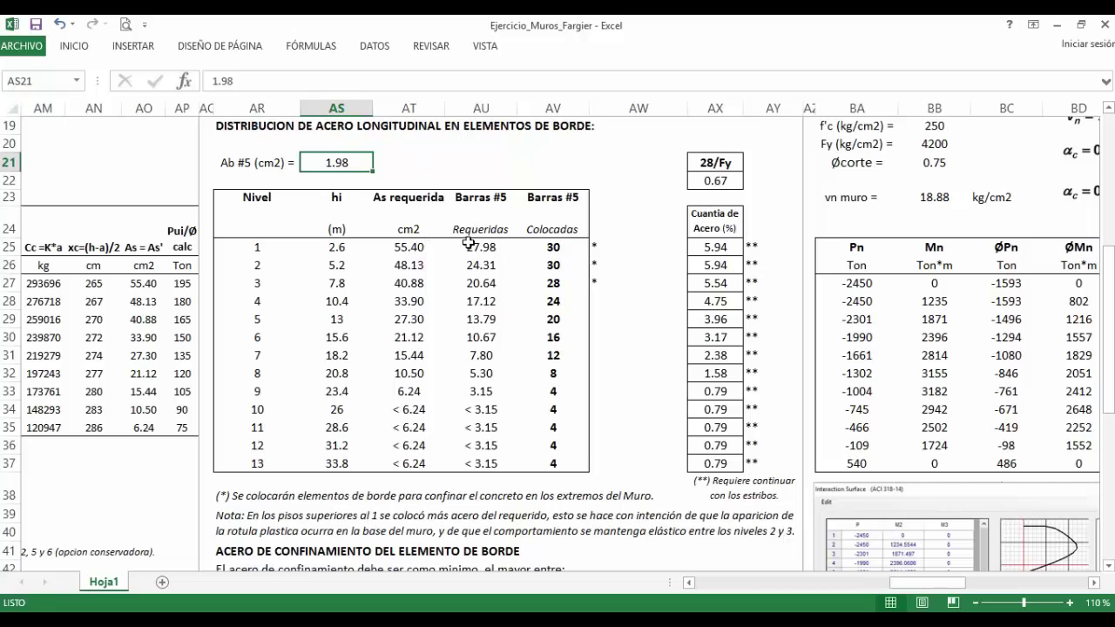
pyautogui.moveTo(469, 244); pyautogui.dragTo(492, 463)
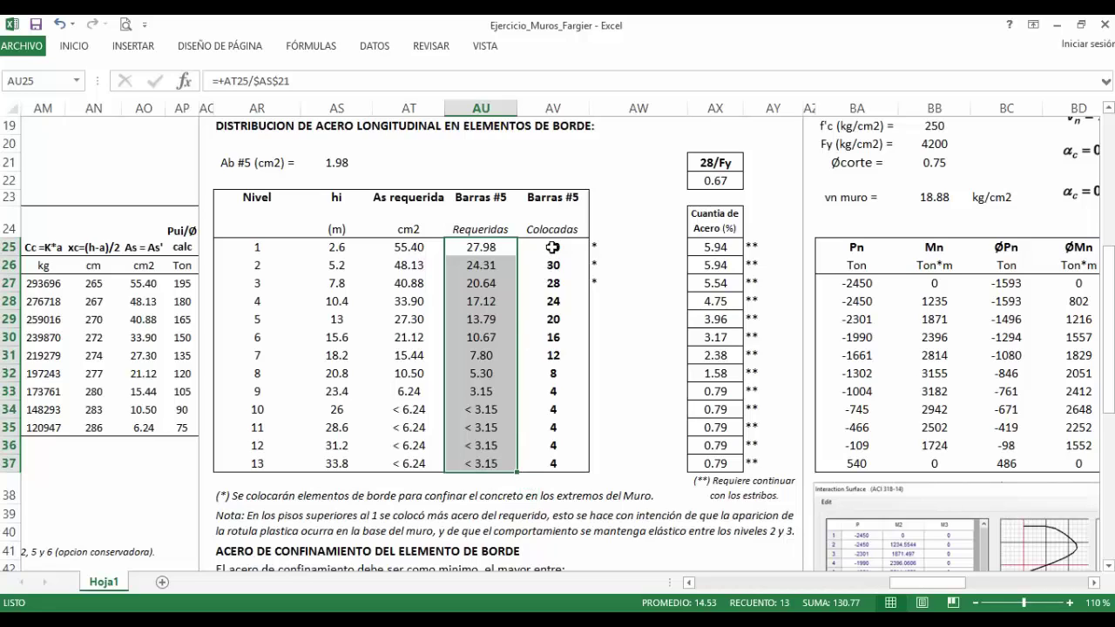
pyautogui.moveTo(554, 247); pyautogui.dragTo(576, 474)
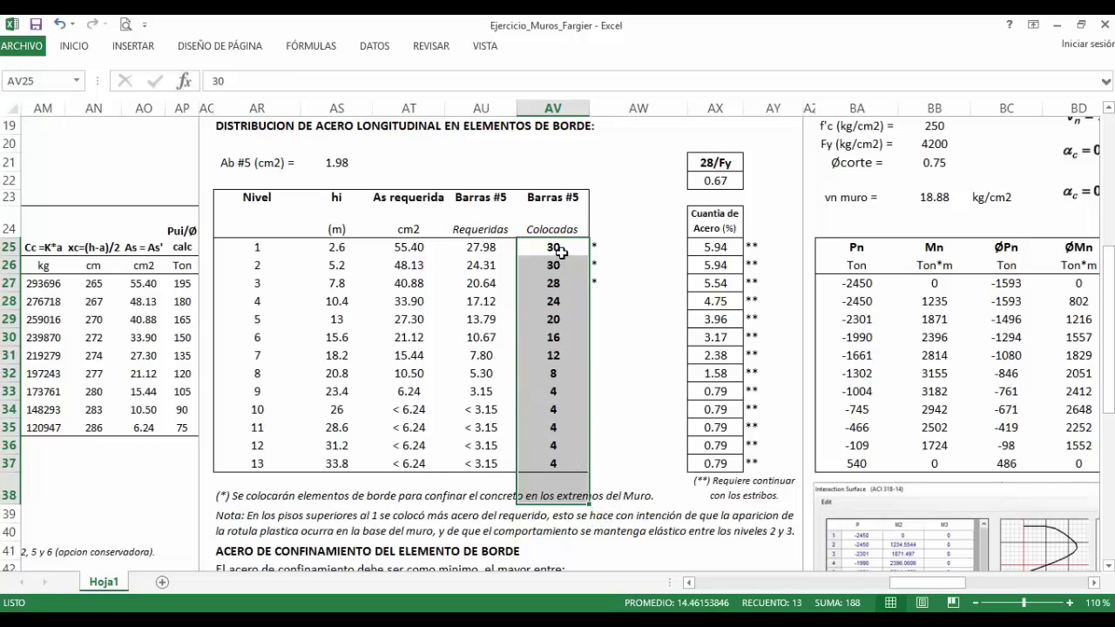
pyautogui.moveTo(555, 247); pyautogui.dragTo(577, 460)
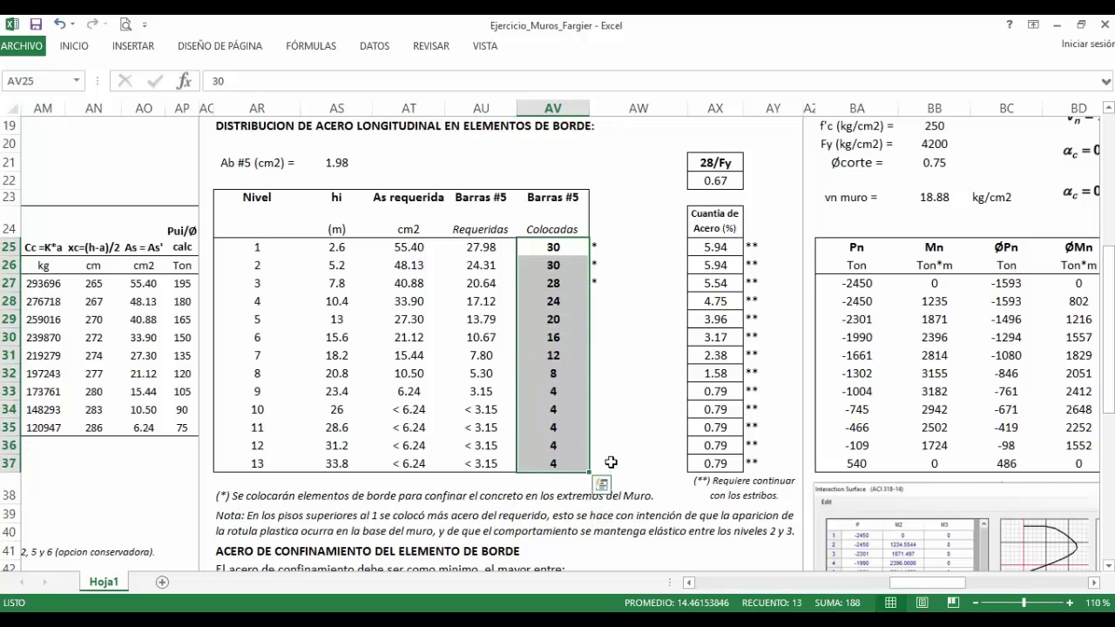
# Compare required with placed #5 bars level by level from level 1, including the placed bars above level 1 and the level 3 asterisk.
pyautogui.click(501, 251)
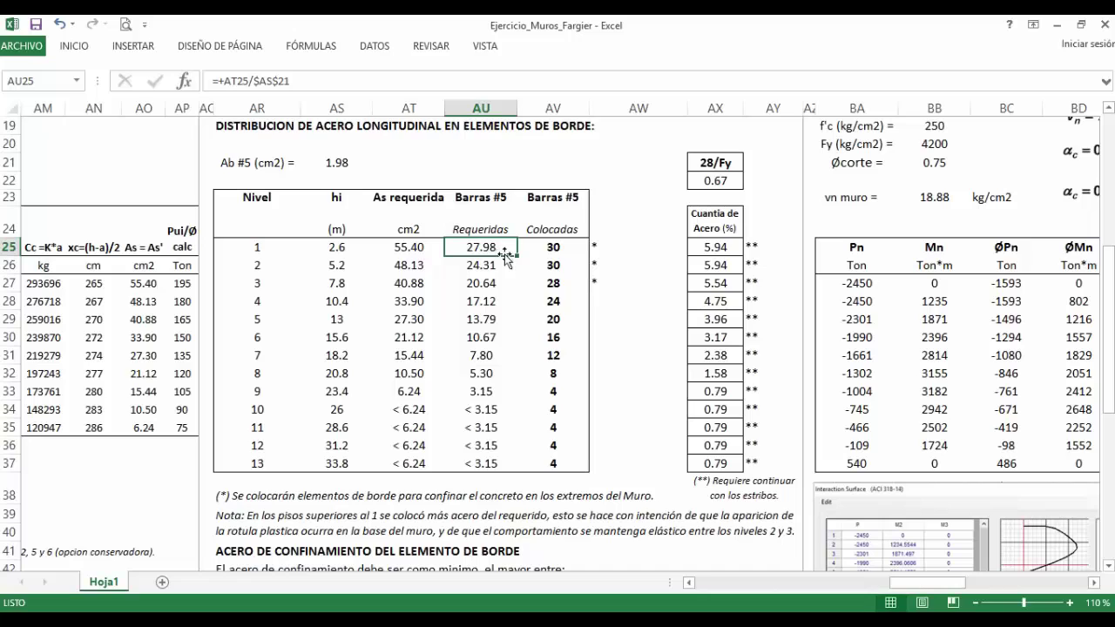
pyautogui.click(497, 266)
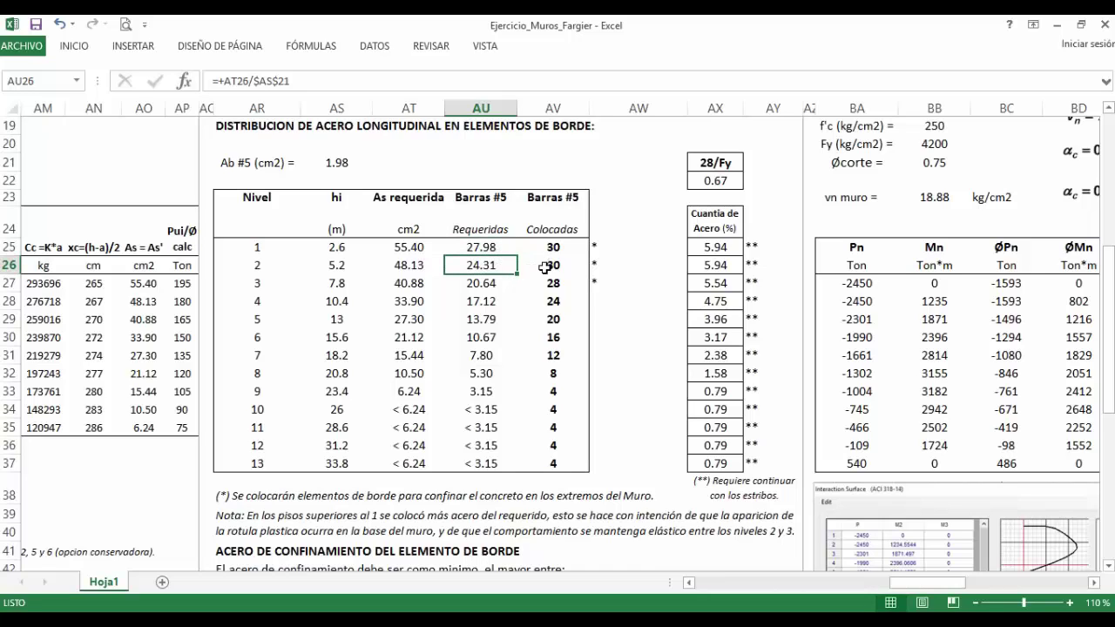
pyautogui.press('Tab')
pyautogui.press('Return')
pyautogui.press('Tab')
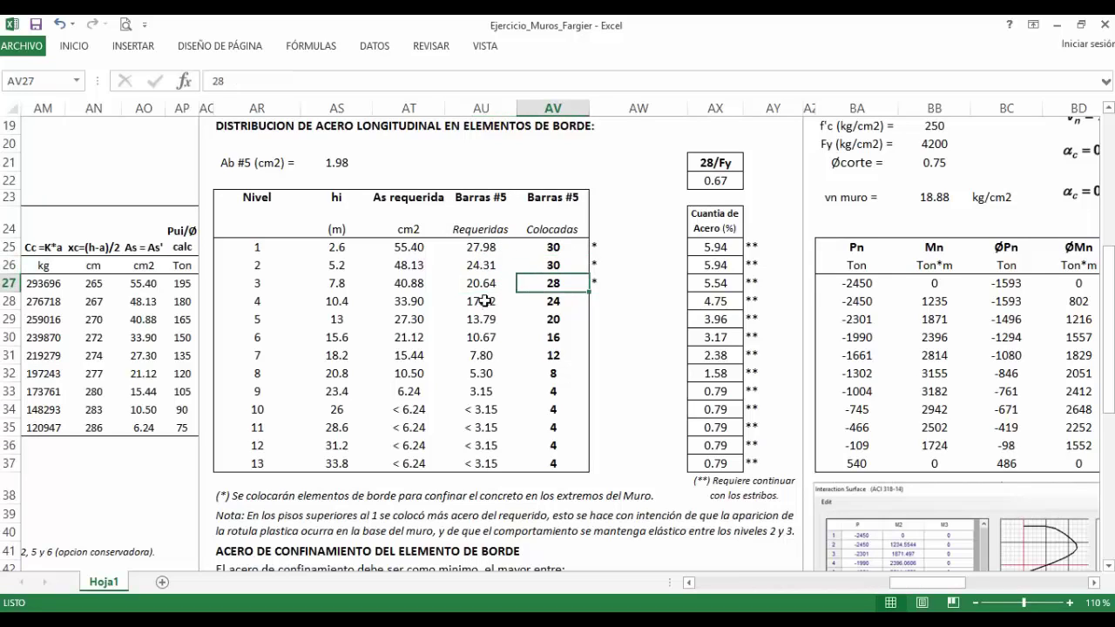
pyautogui.press('Return')
pyautogui.press('Tab')
pyautogui.press('Return')
pyautogui.press('Tab')
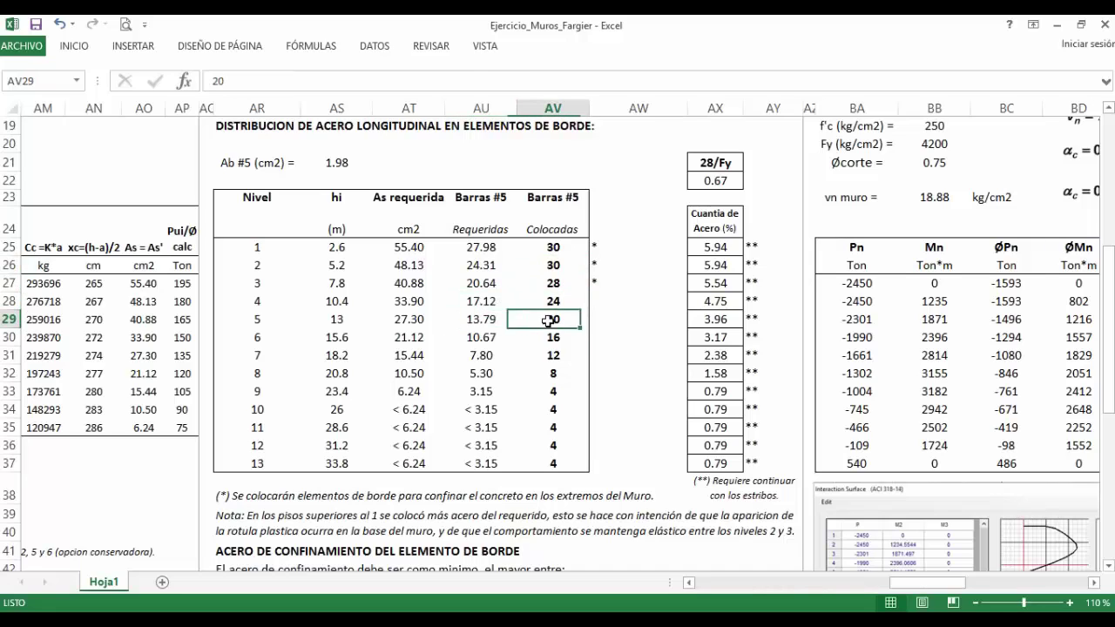
pyautogui.press('Return')
pyautogui.press('Tab')
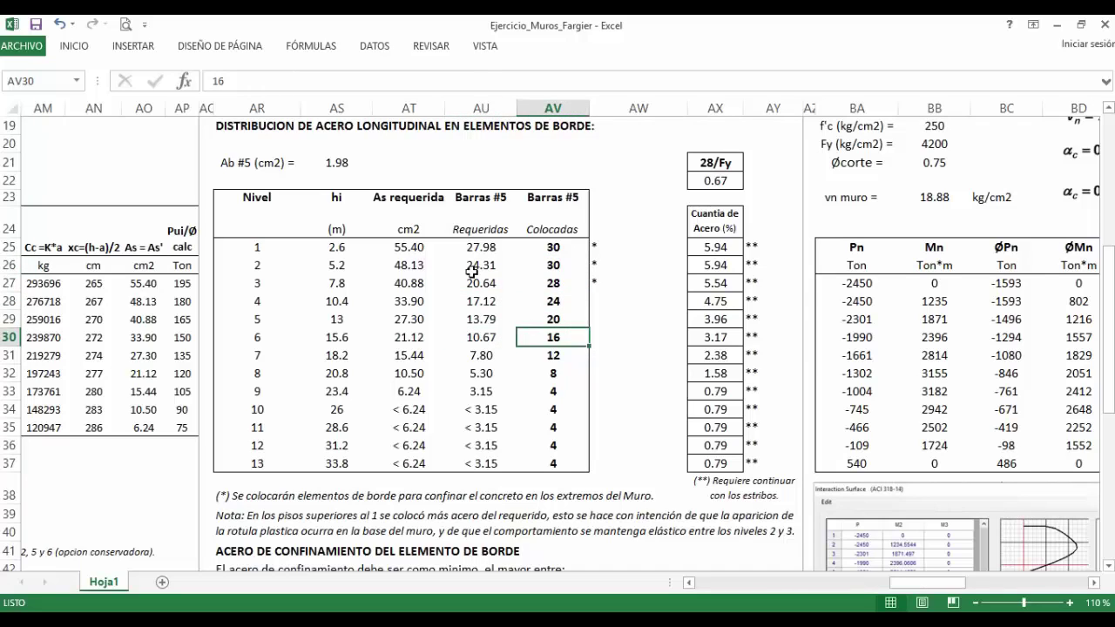
pyautogui.moveTo(478, 242); pyautogui.dragTo(575, 461)
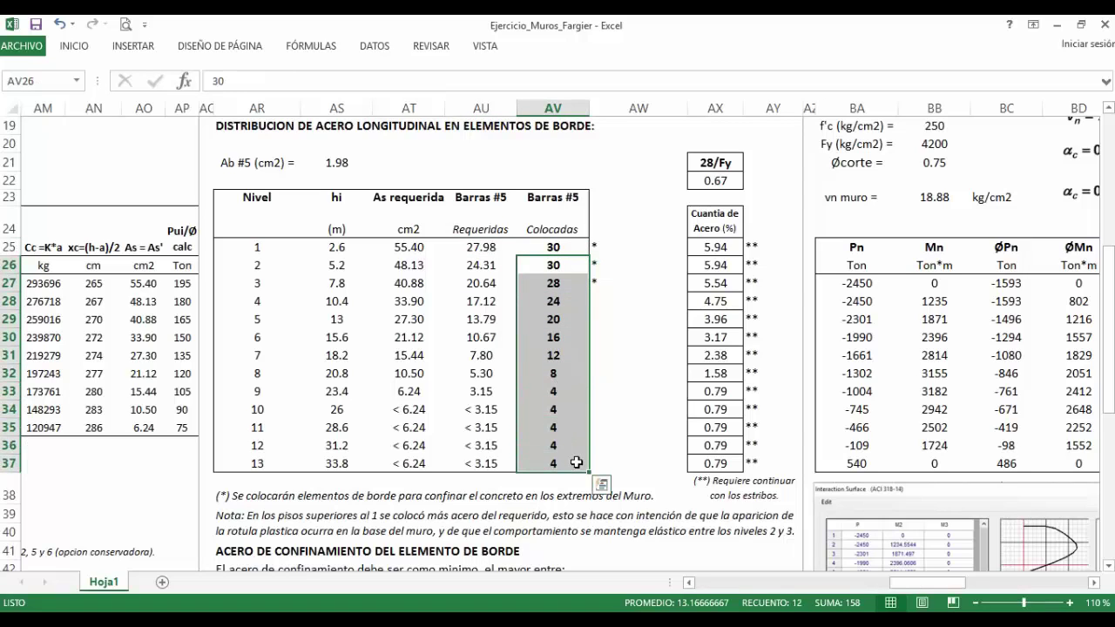
pyautogui.click(649, 287)
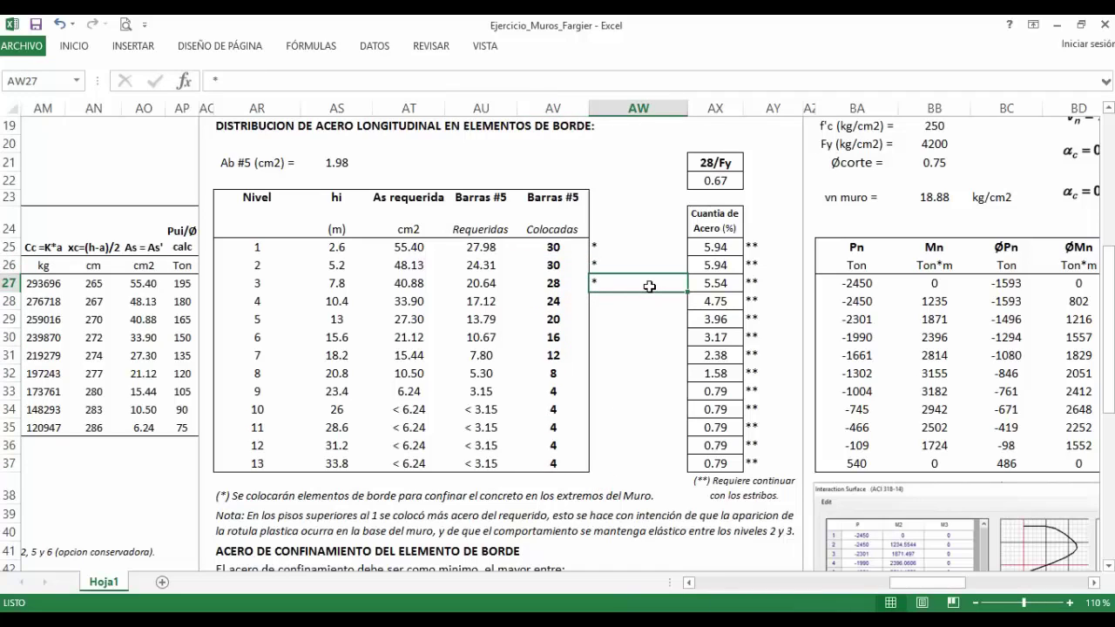
# Examine the level 1 Cuantía de Acero formula and the boundary element width lbe it refers to.
pyautogui.click(708, 248)
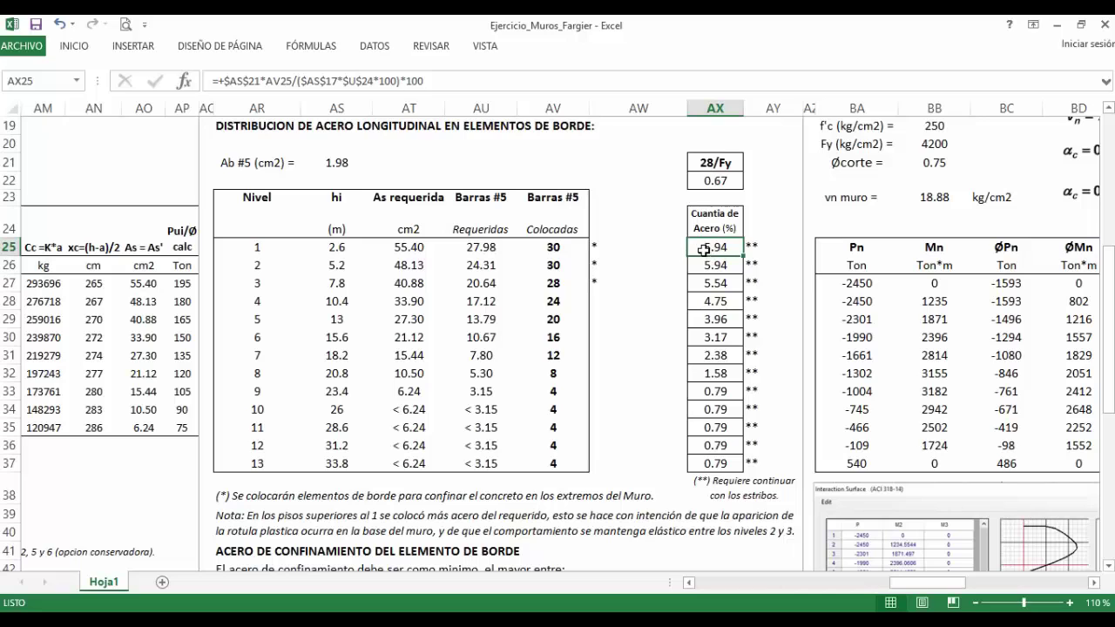
pyautogui.scroll(3, 659, 244)
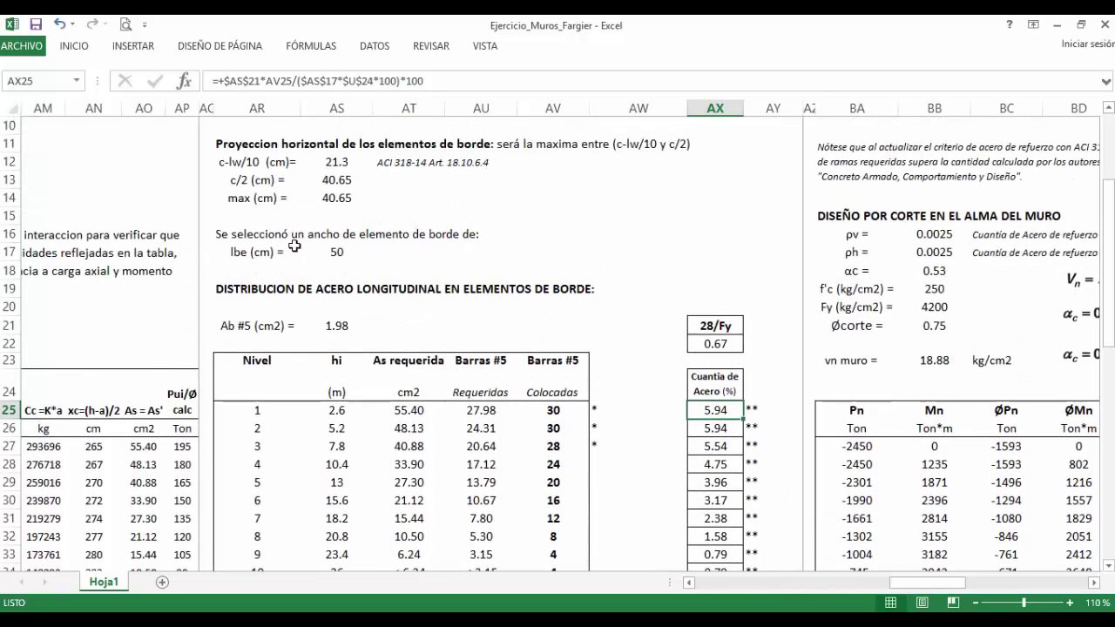
pyautogui.click(324, 251)
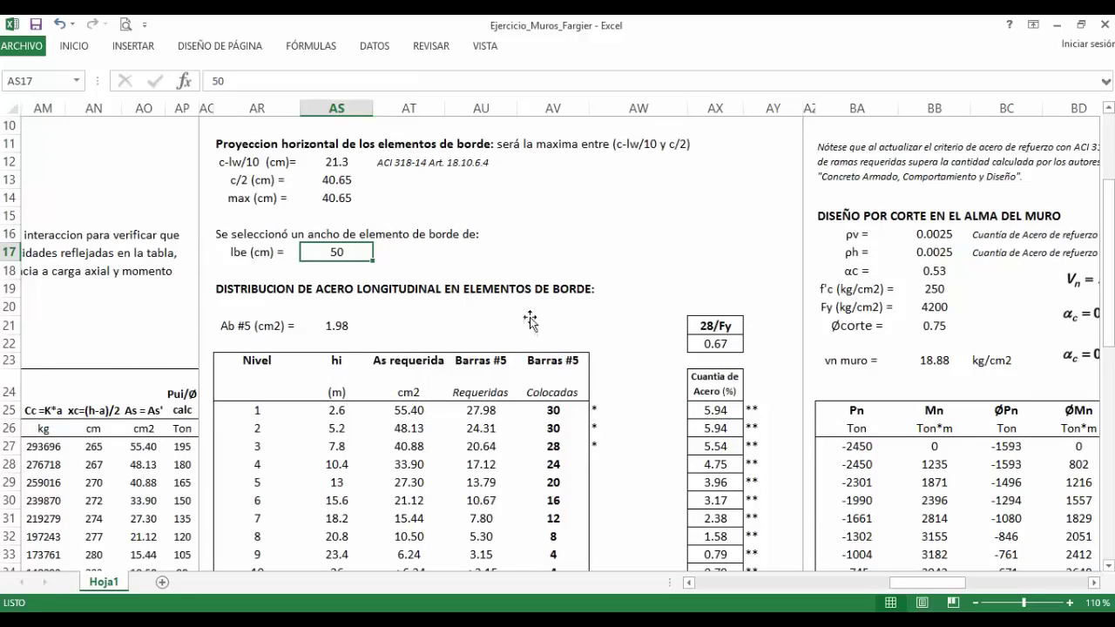
pyautogui.scroll(-2, 633, 376)
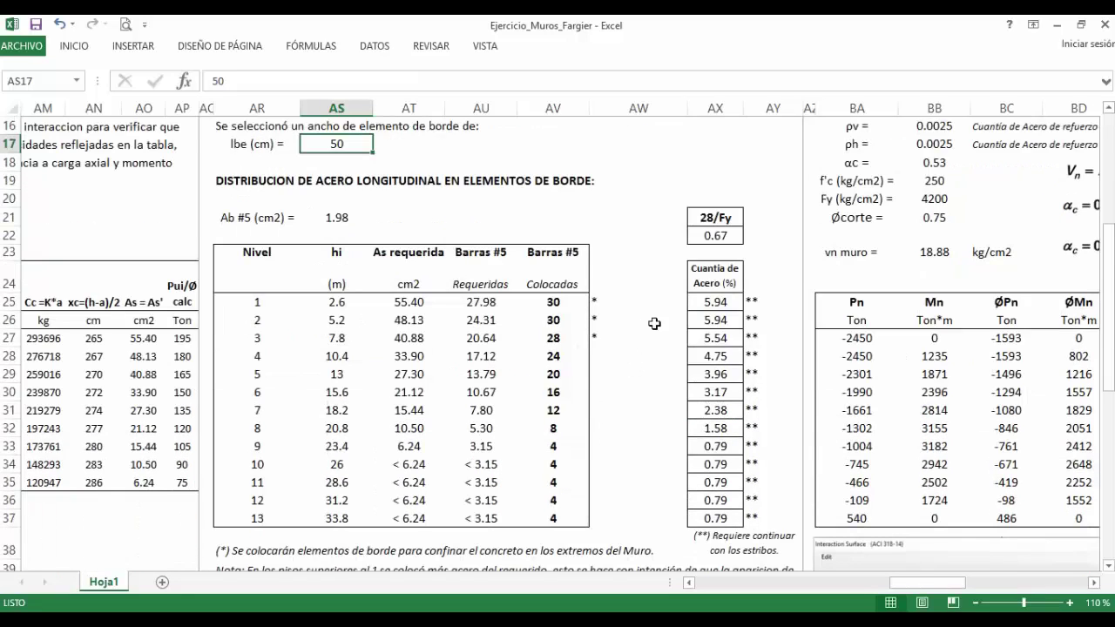
pyautogui.click(696, 302)
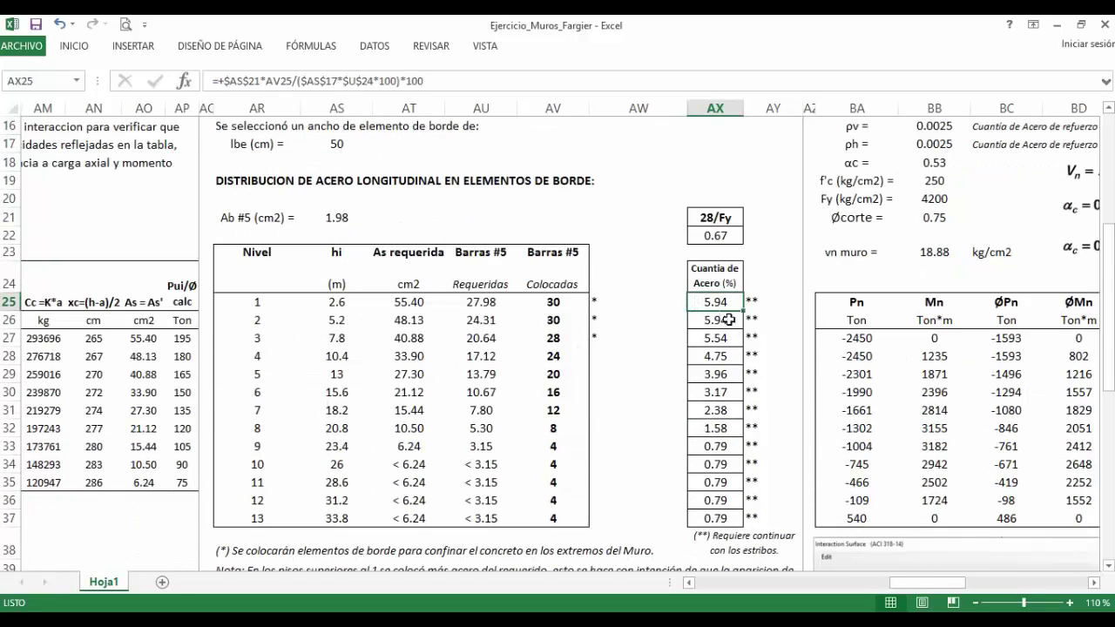
# Change the 28/Fy heading above the steel ratio column to "28/Fy (%)".
pyautogui.click(732, 220)
pyautogui.doubleClick(735, 219)
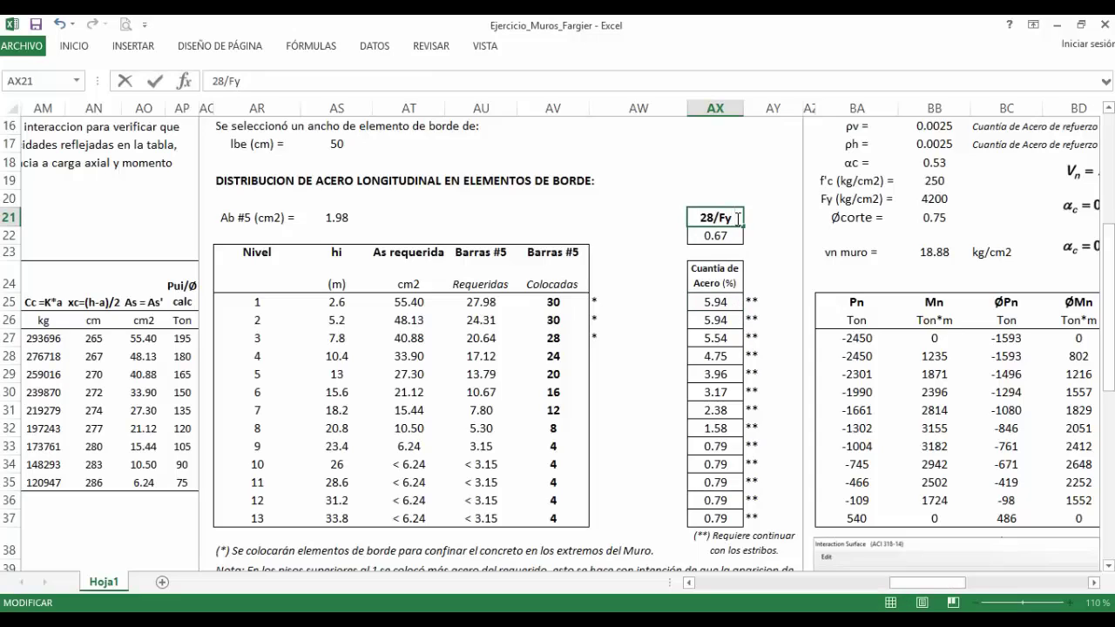
pyautogui.write('(%=')
pyautogui.press('BackSpace')
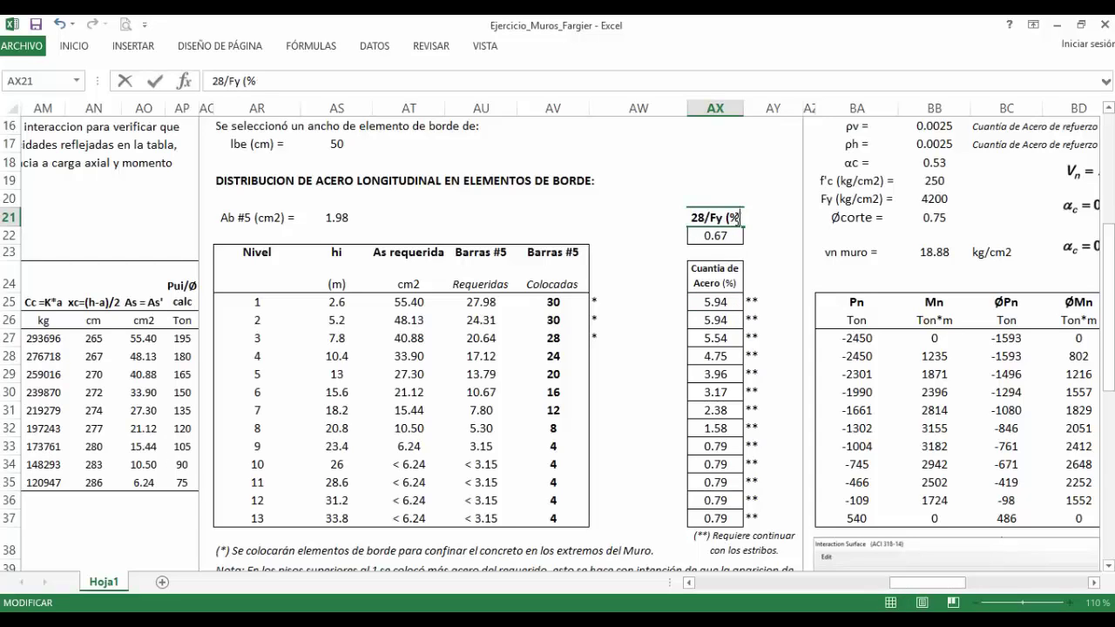
pyautogui.write(')')
pyautogui.press('Return')
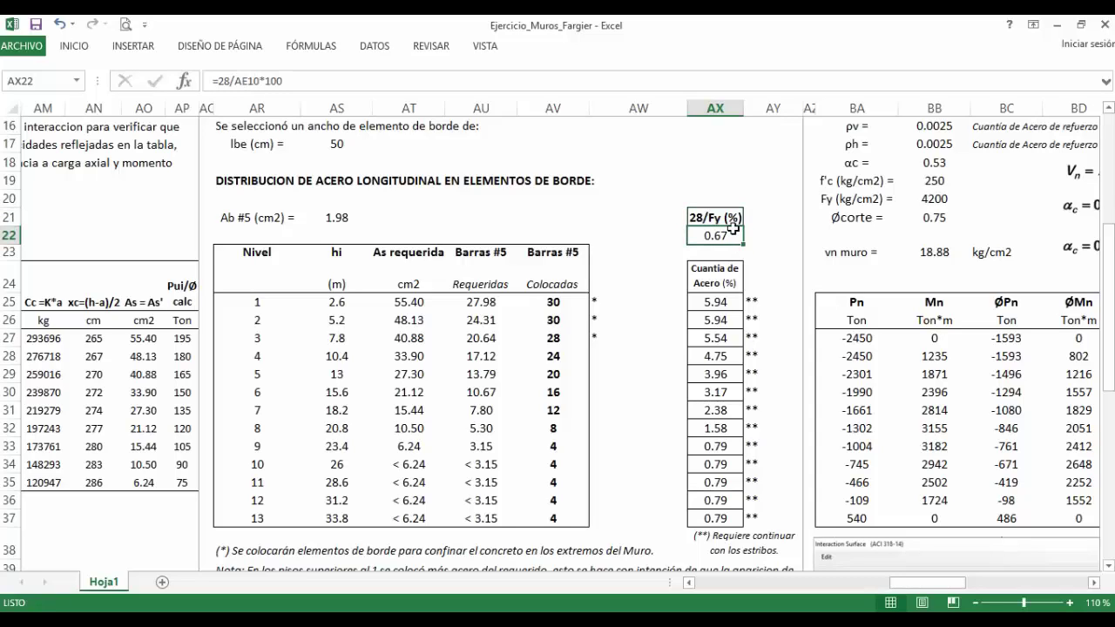
# Review the steel ratios for levels 1 to 13 and the (**) note about continuing the stirrups below them.
pyautogui.click(725, 302)
pyautogui.moveTo(728, 302); pyautogui.dragTo(729, 516)
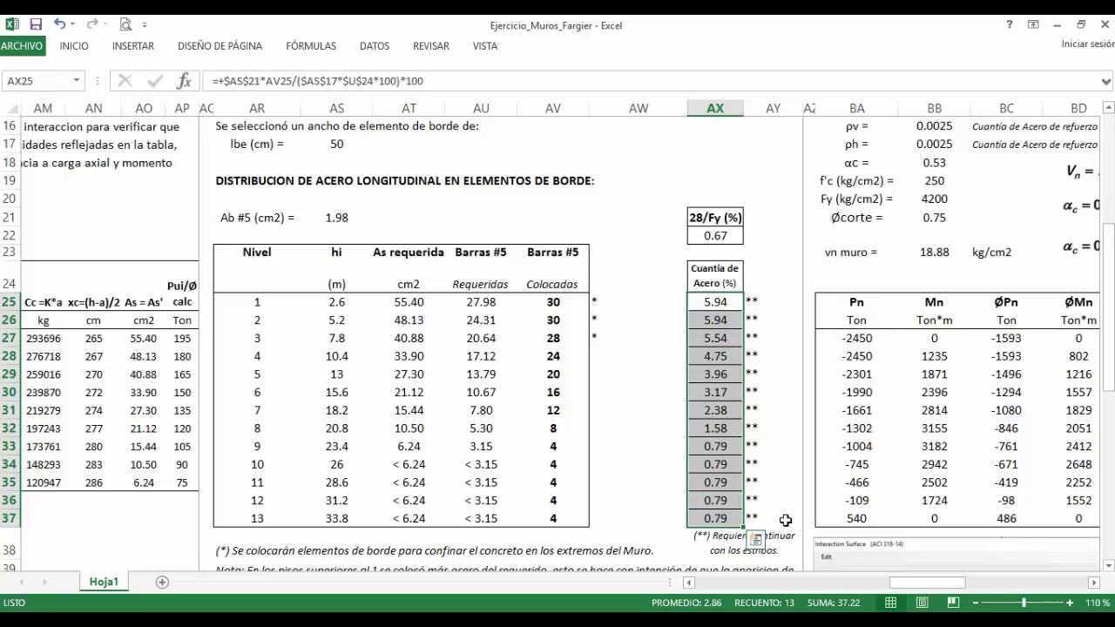
pyautogui.scroll(-2, 784, 520)
pyautogui.click(749, 439)
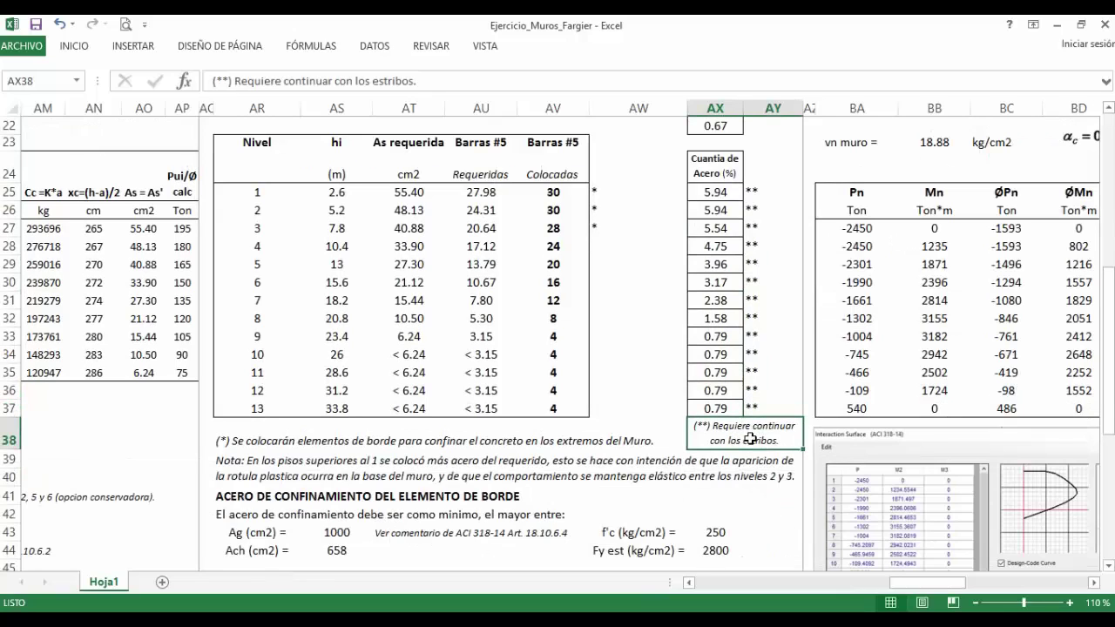
# Compare the steel ratios of levels 1 to 3 and of levels 4 to 13 with the 28/Fy (%) limit.
pyautogui.click(720, 195)
pyautogui.moveTo(721, 200); pyautogui.dragTo(720, 225)
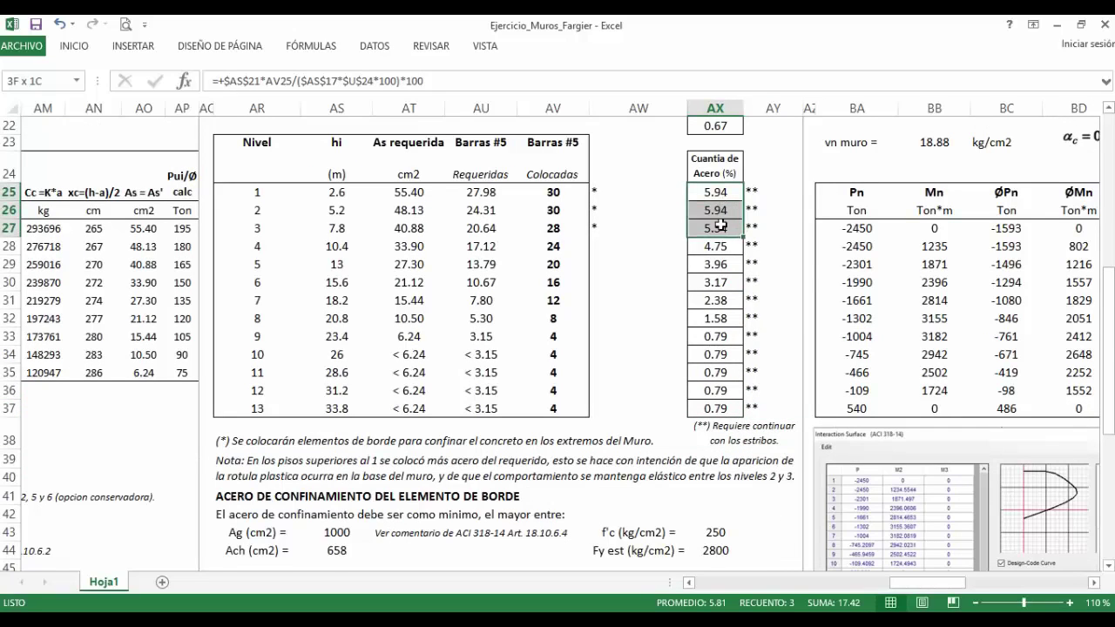
pyautogui.click(730, 247)
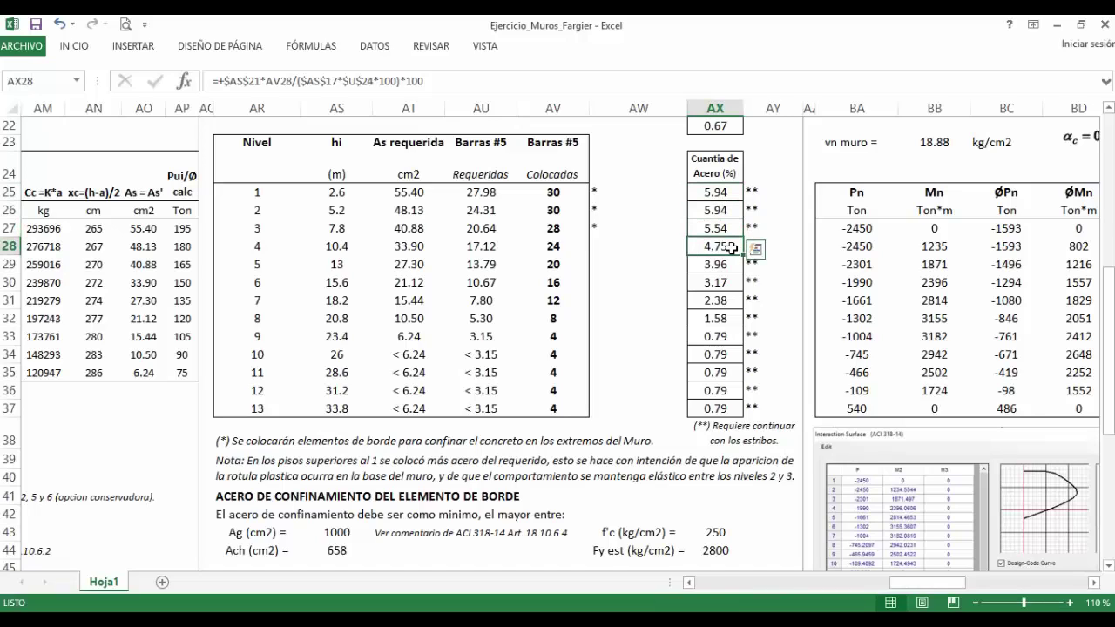
pyautogui.moveTo(730, 251); pyautogui.dragTo(734, 408)
pyautogui.scroll(2, 734, 408)
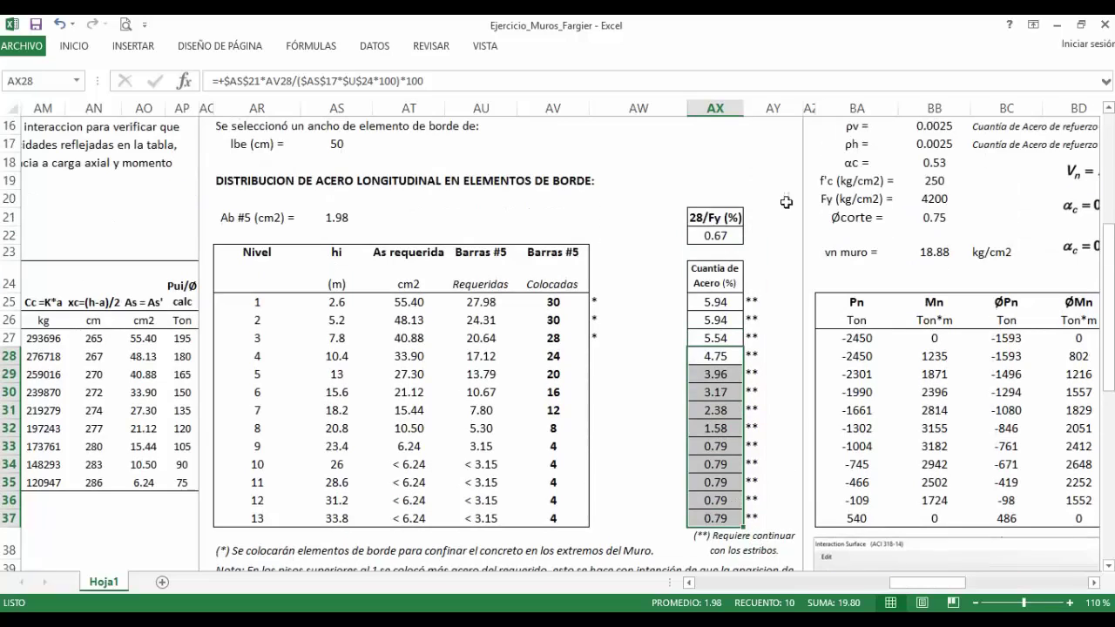
pyautogui.click(715, 236)
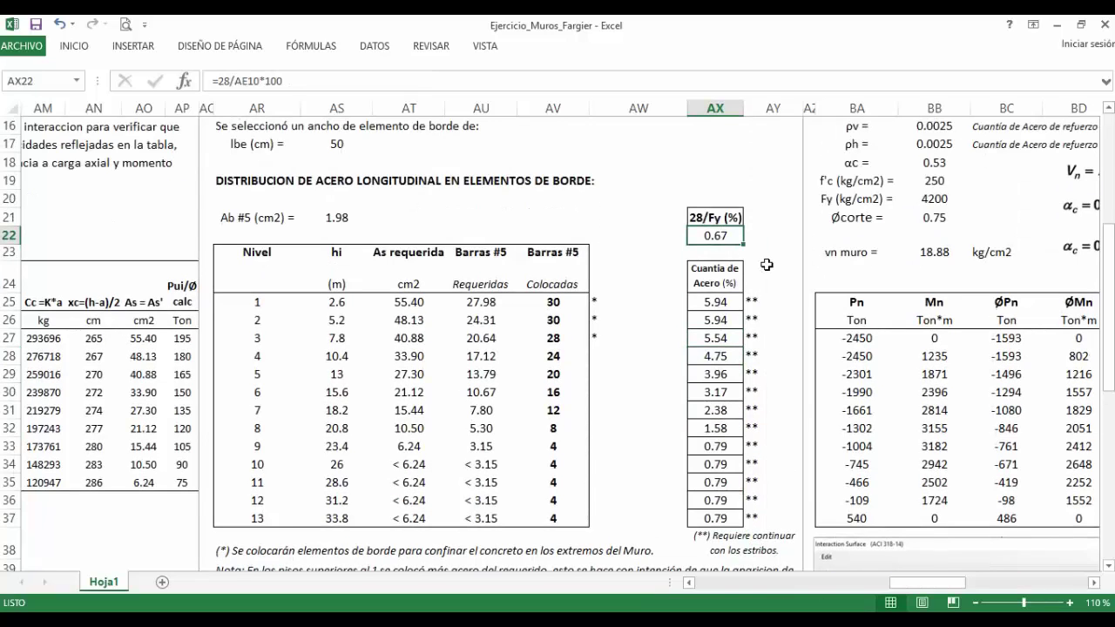
pyautogui.scroll(-2, 768, 266)
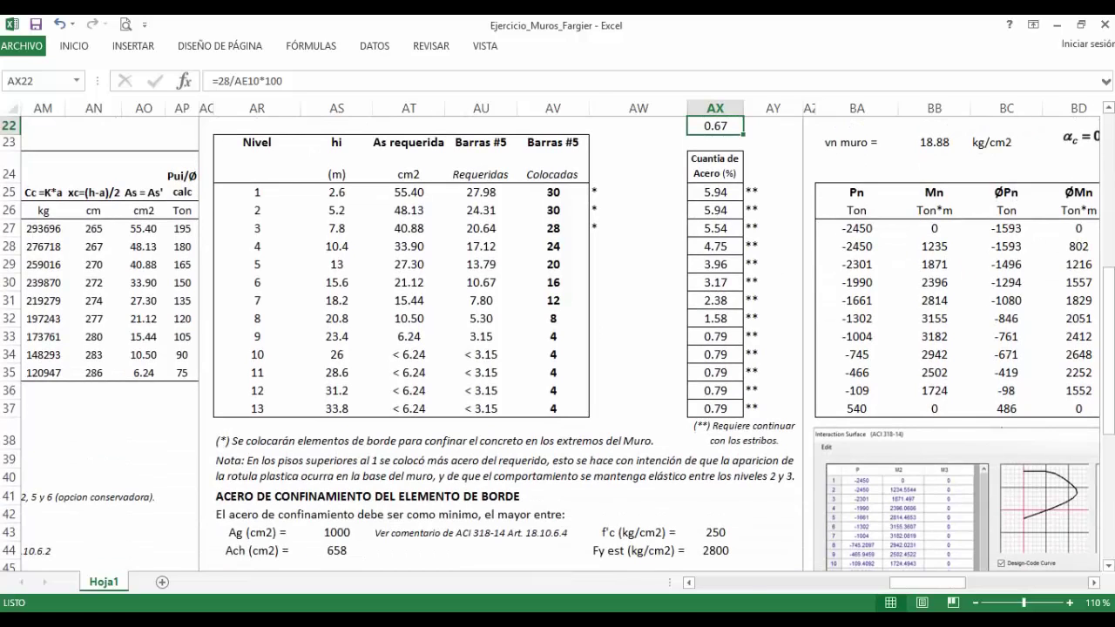
# Switch to the ACI 318SUS-14 PDF in Adobe Acrobat Reader and review Fig. R18.10.6.4.2 and article 18.10.6.5 on boundary stirrups.
pyautogui.hotkey('alt', 'Tab')
pyautogui.scroll(-1, 525, 348)
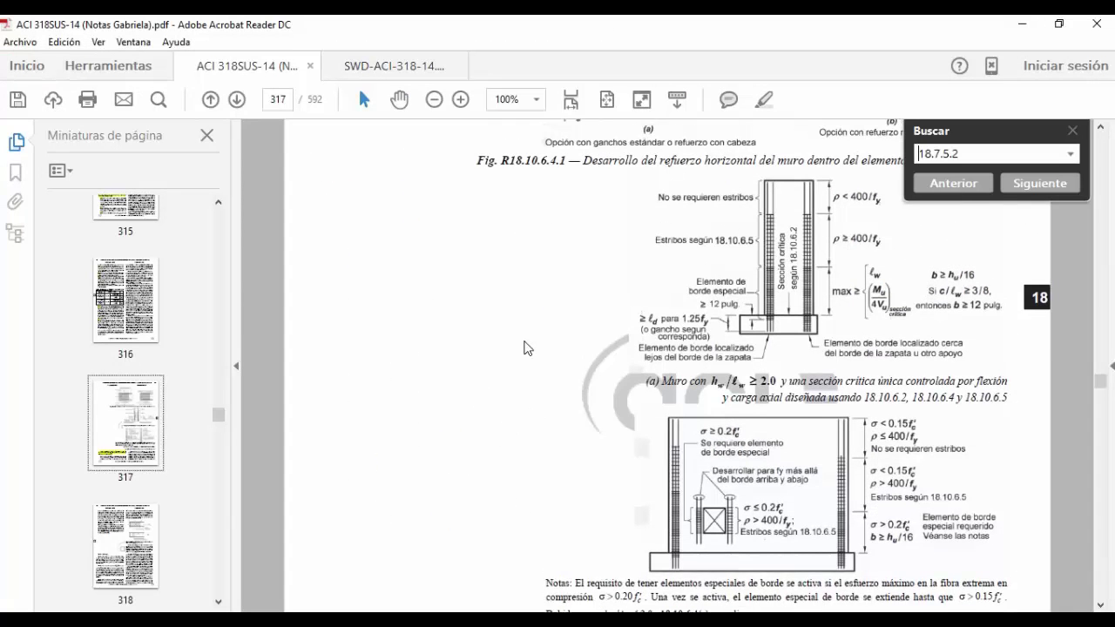
pyautogui.scroll(1, 580, 349)
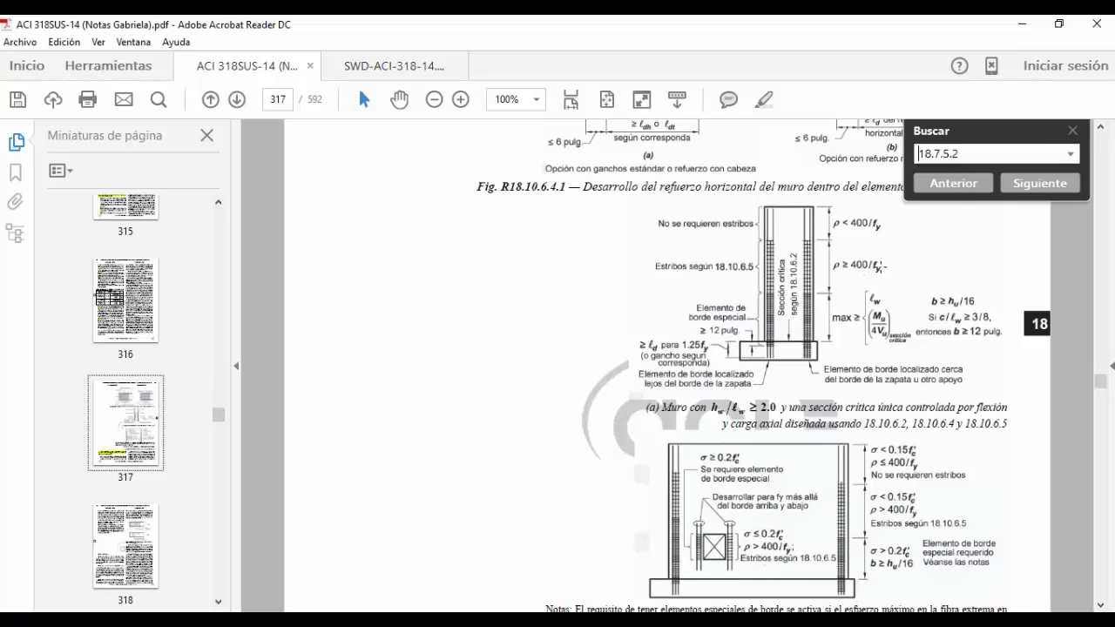
pyautogui.scroll(-4, 597, 345)
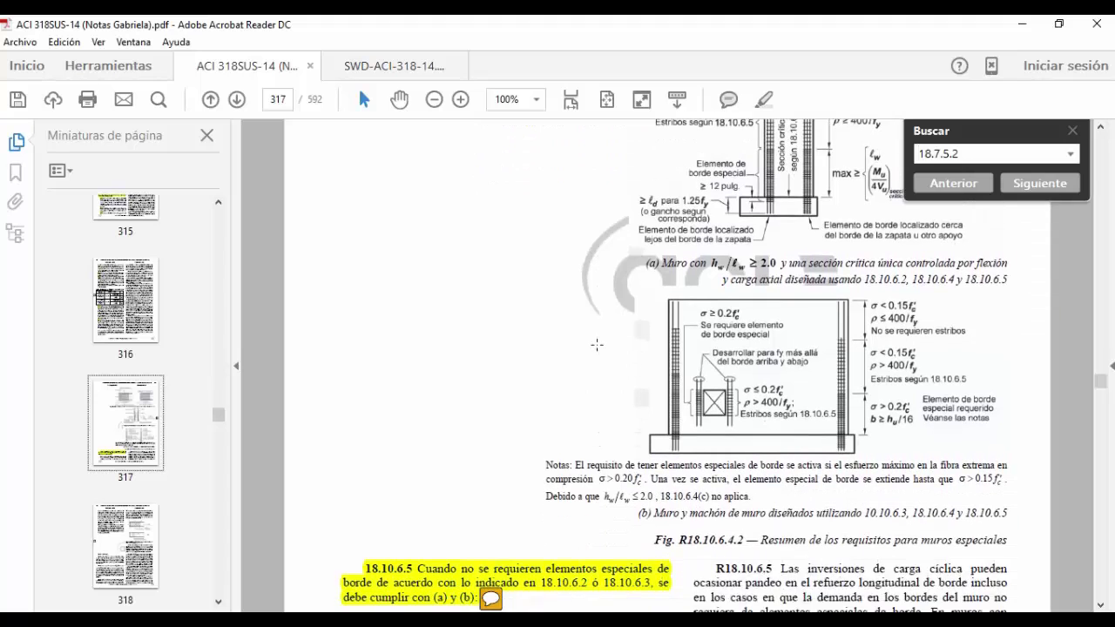
pyautogui.scroll(-1, 597, 345)
pyautogui.scroll(-1, 519, 445)
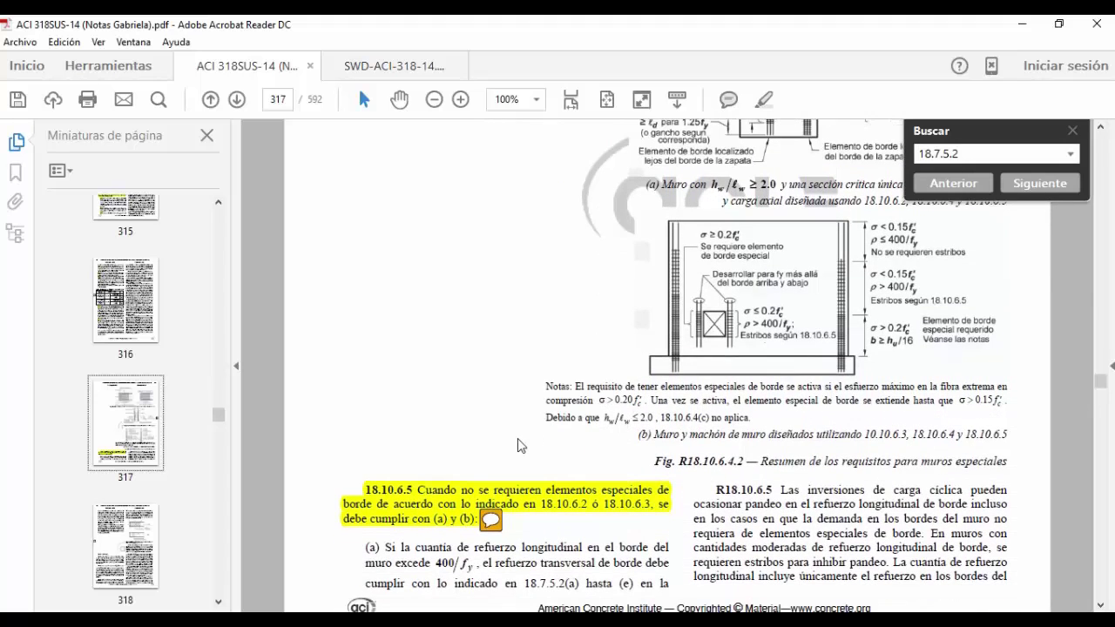
pyautogui.scroll(-4, 519, 444)
pyautogui.scroll(-8, 530, 479)
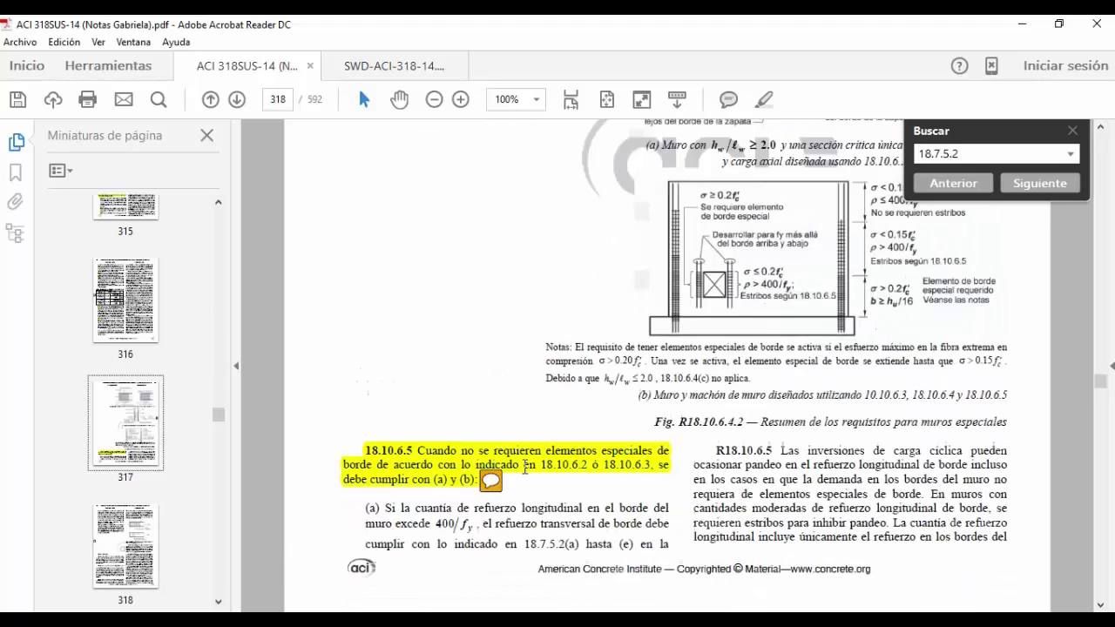
# Read the 18.7.5.2(a) to (e) reference and the stirrup spacing limits of article 18.10.6.5, and return to the Ejercicio_Muros_Fargier workbook in Excel.
pyautogui.moveTo(525, 544); pyautogui.dragTo(635, 533)
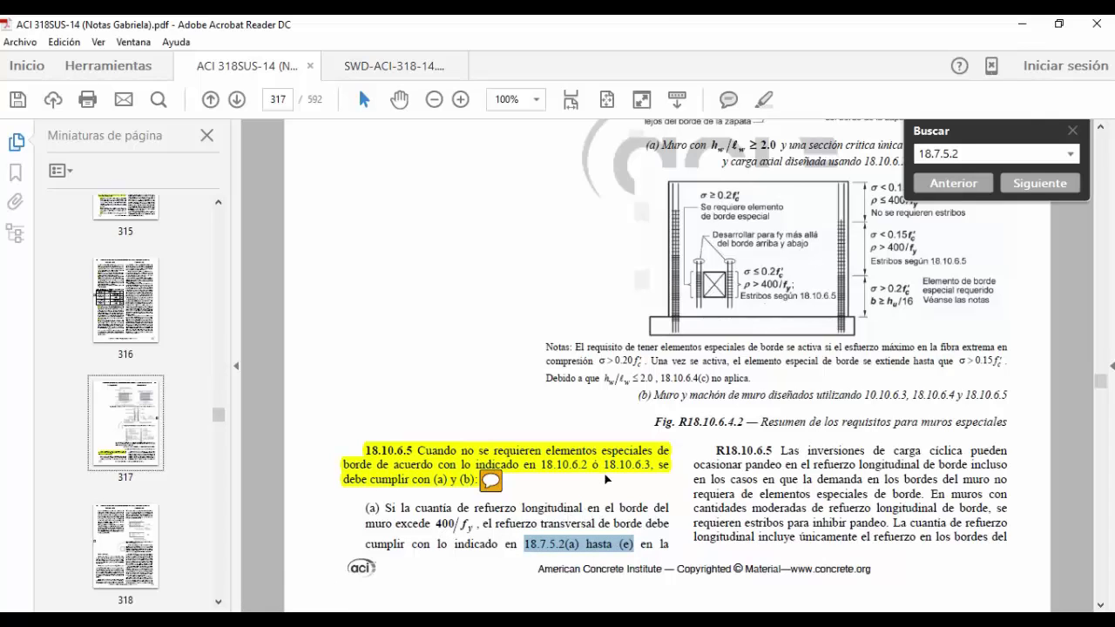
pyautogui.scroll(-10, 607, 478)
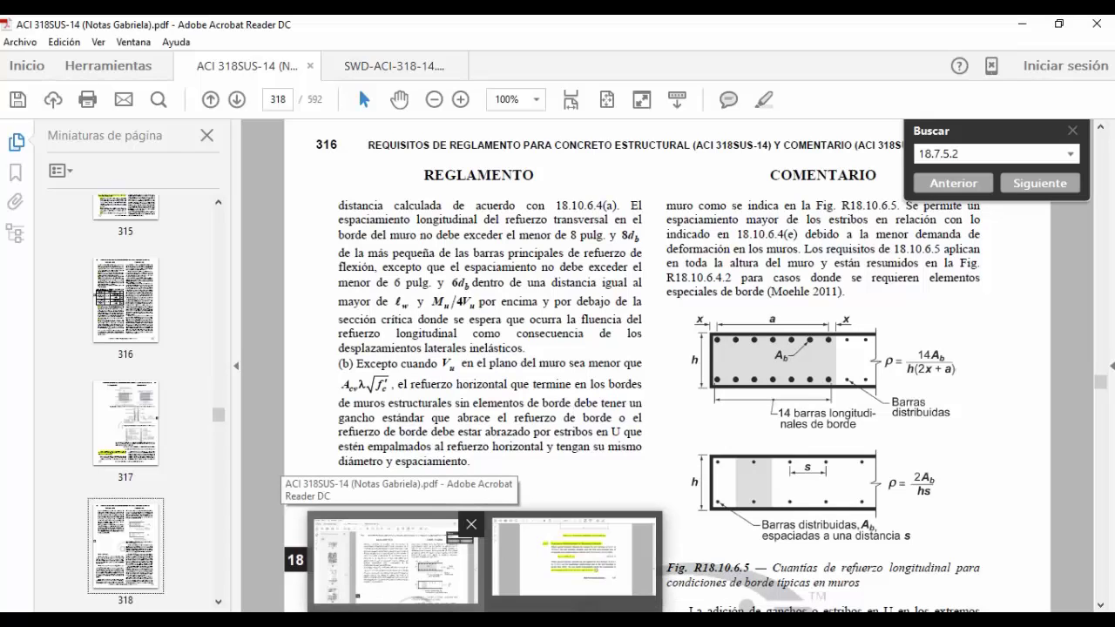
pyautogui.click(610, 549)
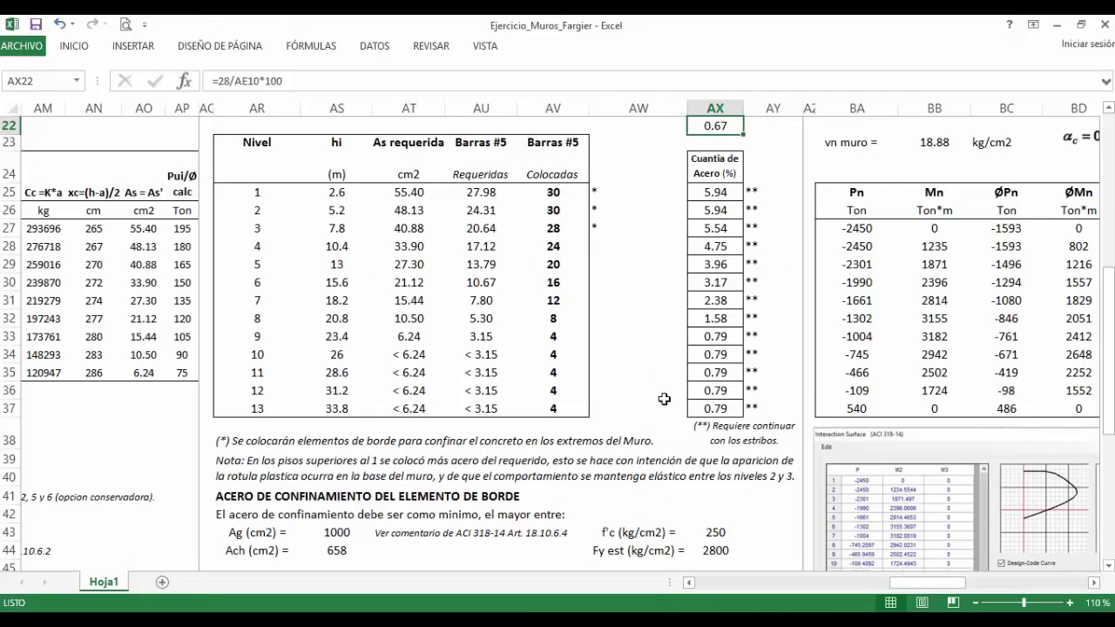
# Find the web shear design section and select its heading, DISEÑO POR CORTE EN EL ALMA DEL MURO.
pyautogui.scroll(-3, 741, 439)
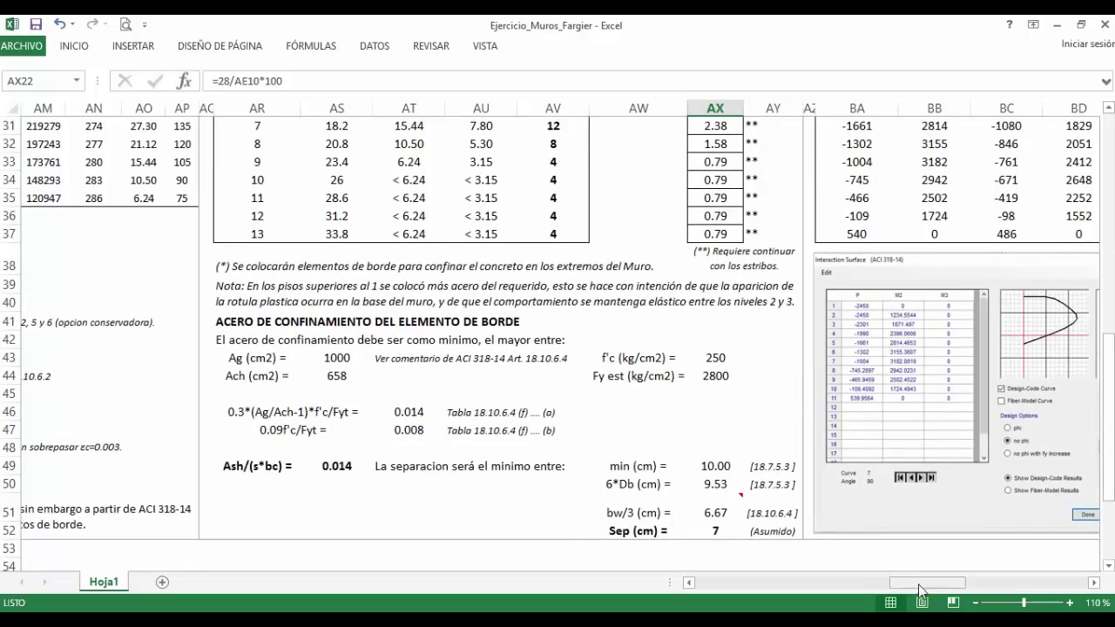
pyautogui.moveTo(925, 583); pyautogui.dragTo(964, 588)
pyautogui.scroll(10, 832, 418)
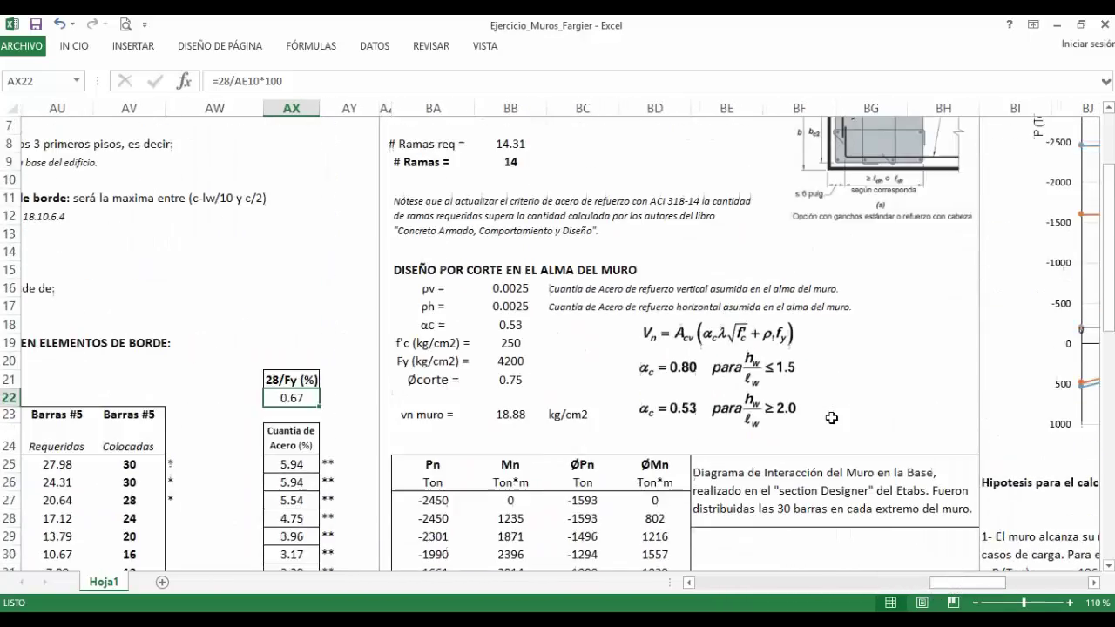
pyautogui.scroll(-1, 831, 422)
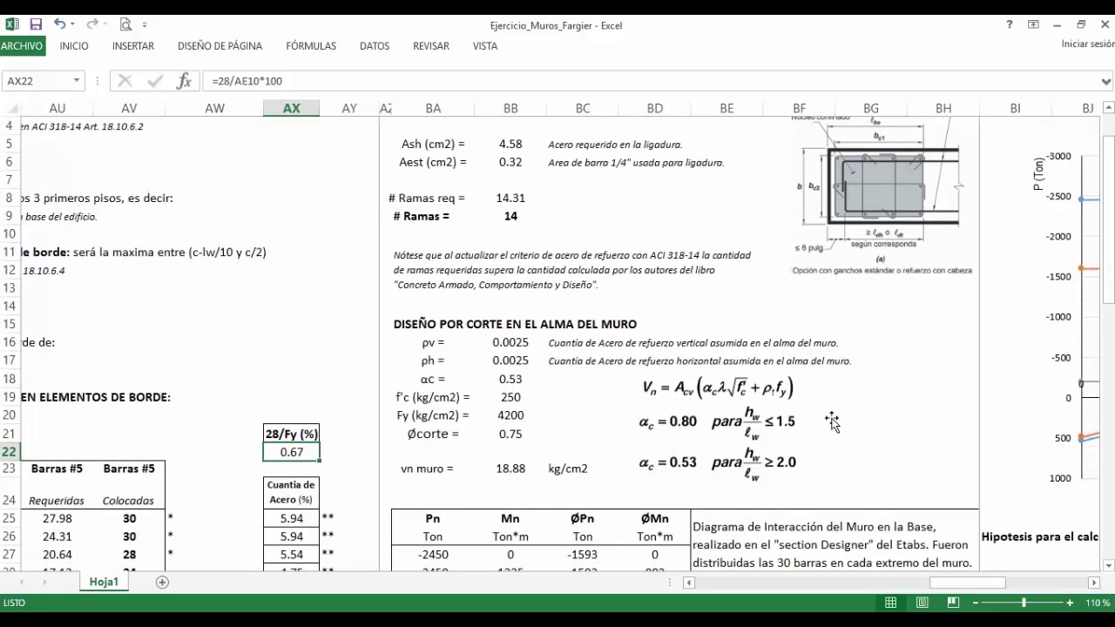
pyautogui.scroll(1, 831, 423)
pyautogui.scroll(-2, 832, 423)
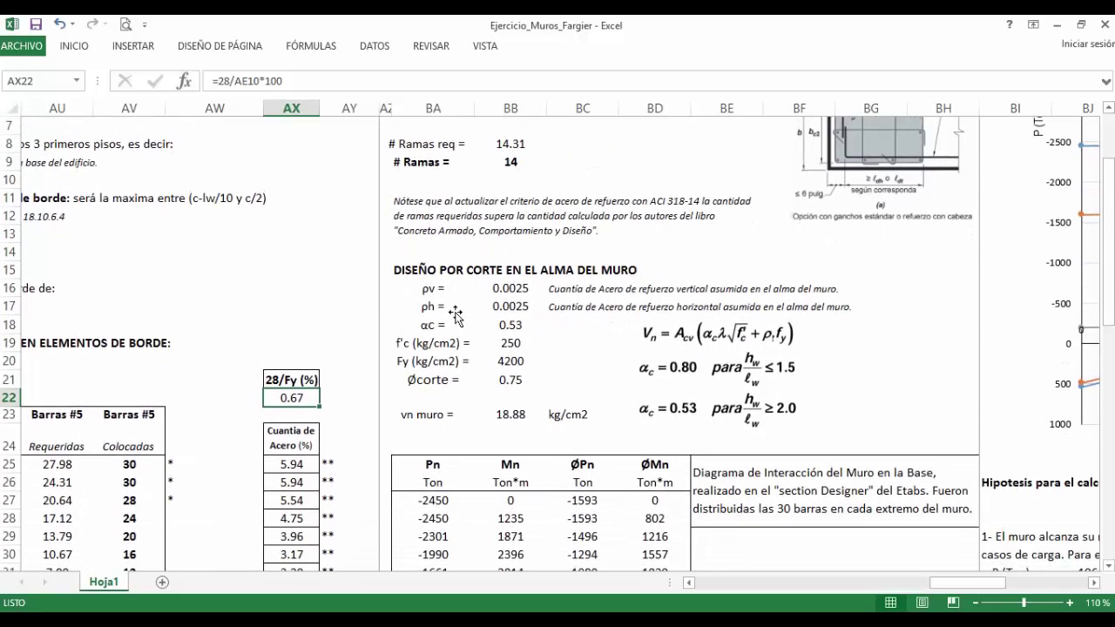
pyautogui.click(407, 271)
pyautogui.moveTo(407, 270); pyautogui.dragTo(632, 272)
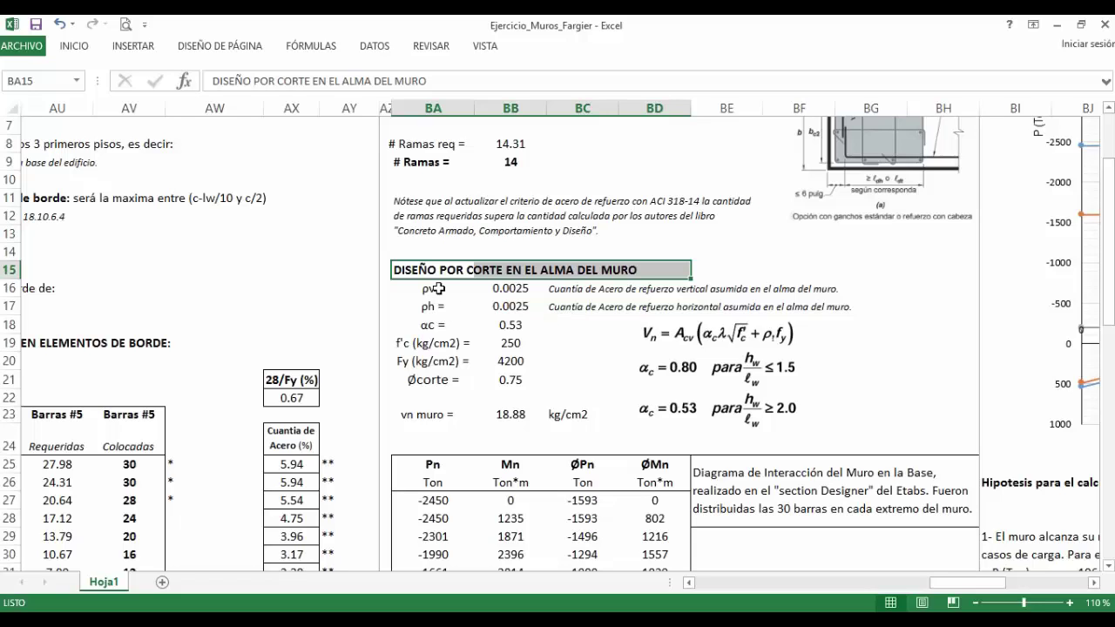
# Review the assumed vertical and horizontal steel ratios, ρv and ρh, for the wall web.
pyautogui.moveTo(439, 289); pyautogui.dragTo(460, 309)
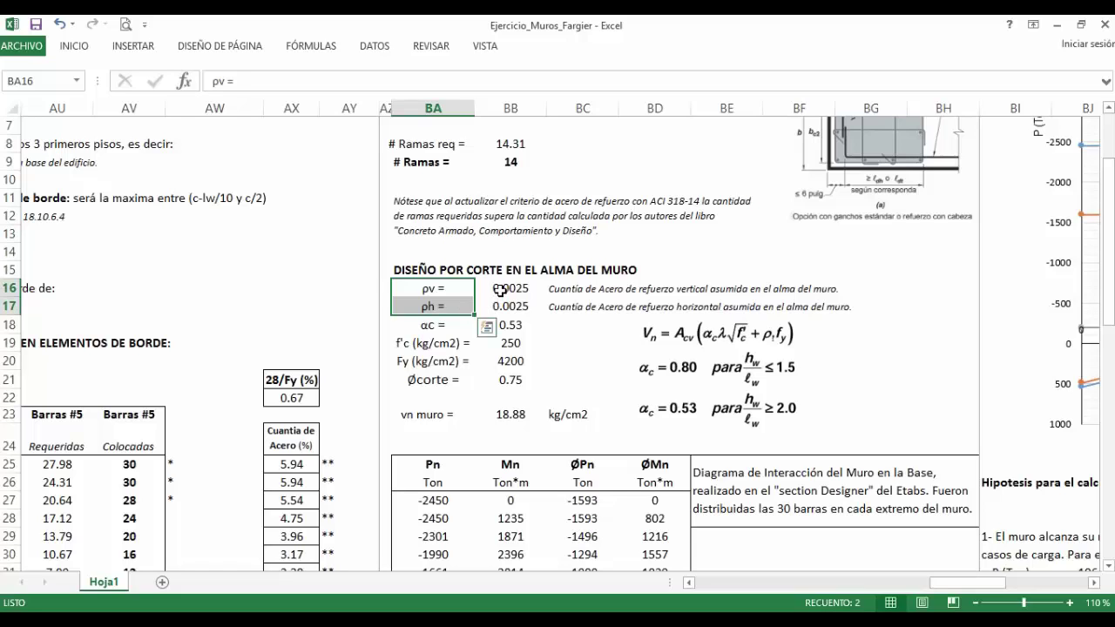
pyautogui.click(500, 289)
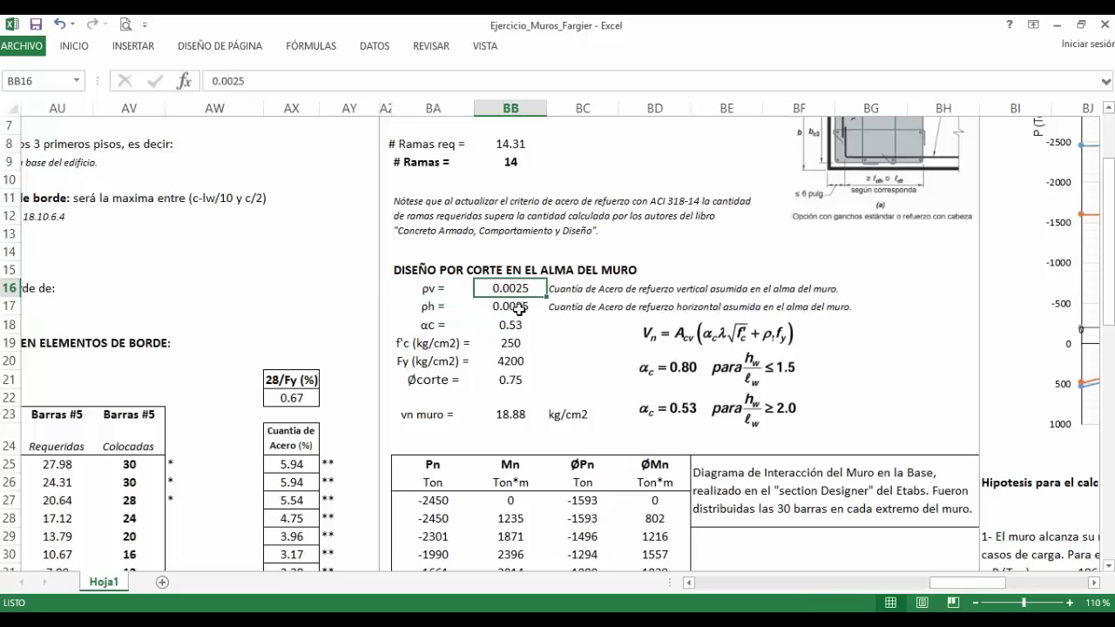
pyautogui.moveTo(547, 297); pyautogui.dragTo(542, 313)
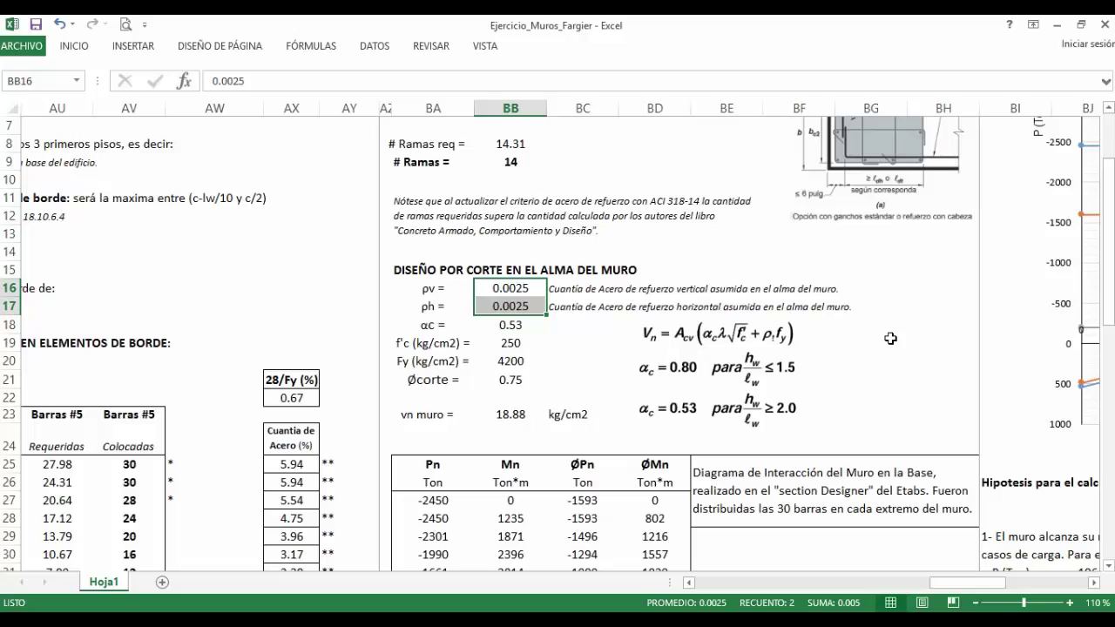
pyautogui.click(509, 292)
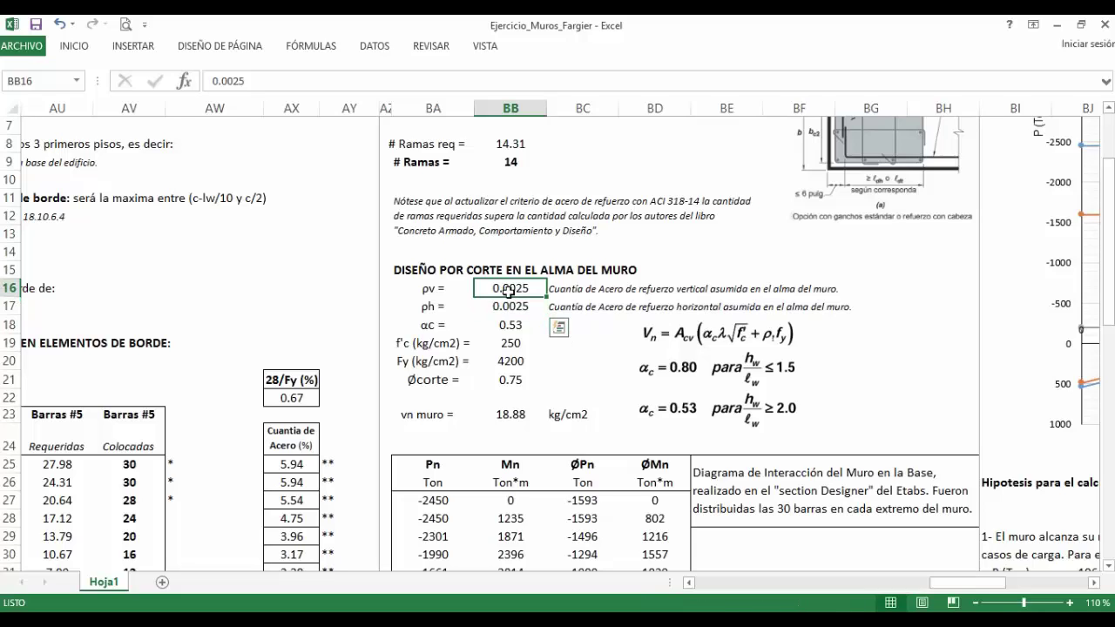
pyautogui.moveTo(510, 292); pyautogui.dragTo(509, 307)
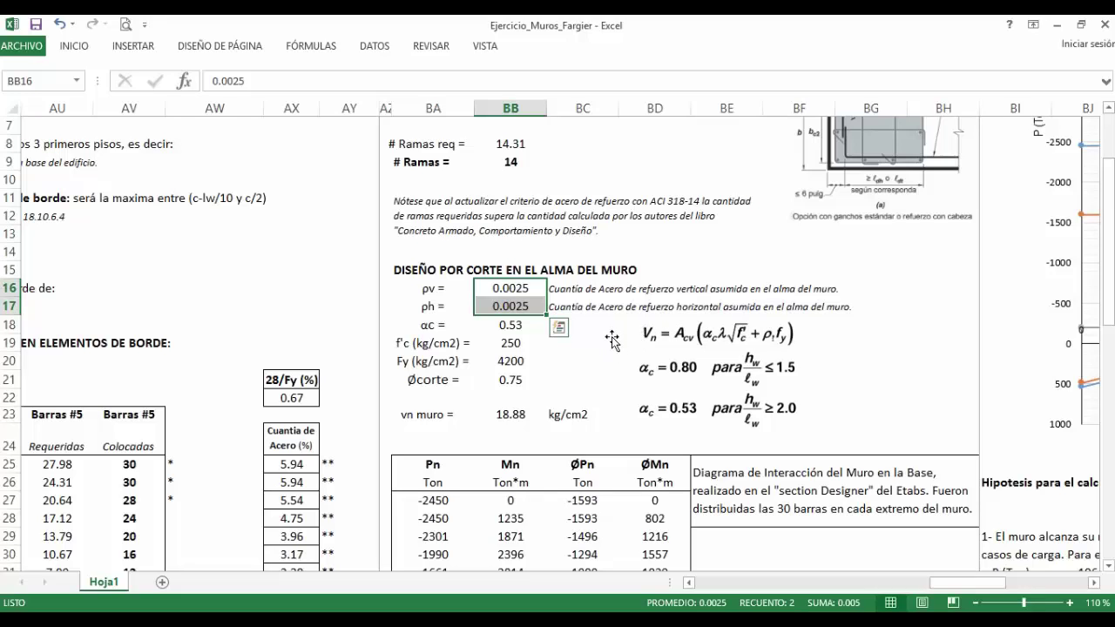
# Check the αc coefficient against the hw/lw conditions in the Vn formula image.
pyautogui.scroll(-1, 612, 340)
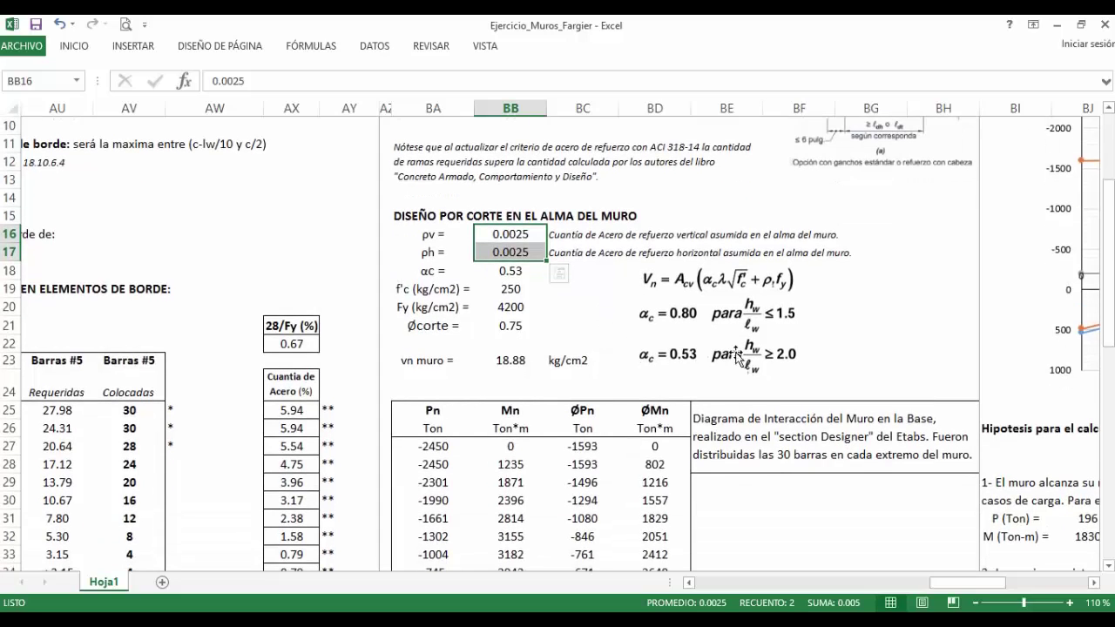
pyautogui.click(503, 270)
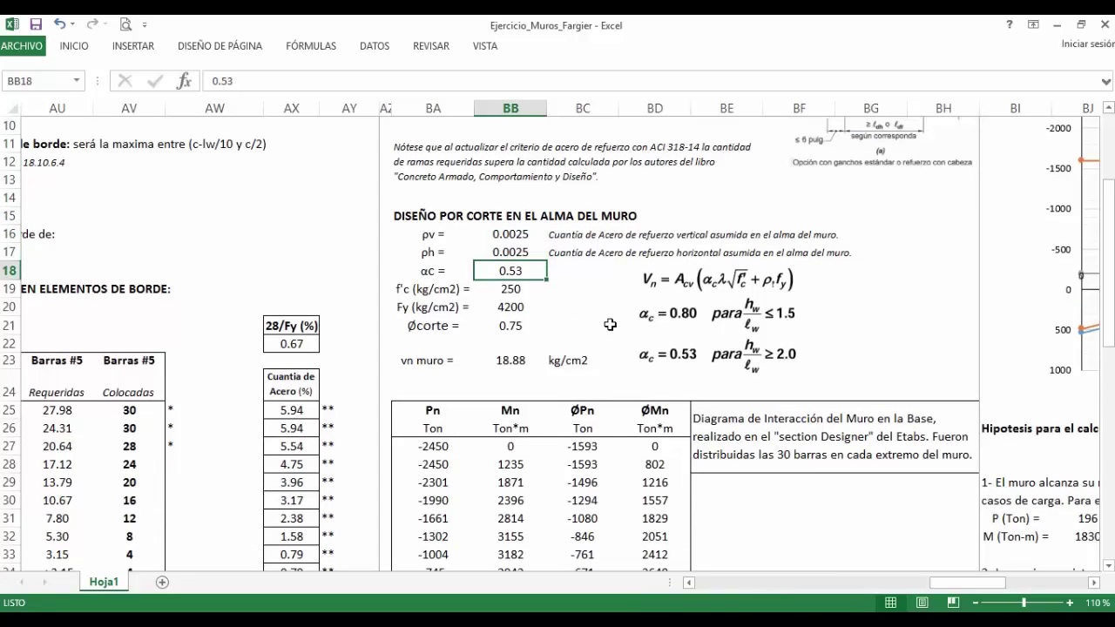
pyautogui.click(765, 346)
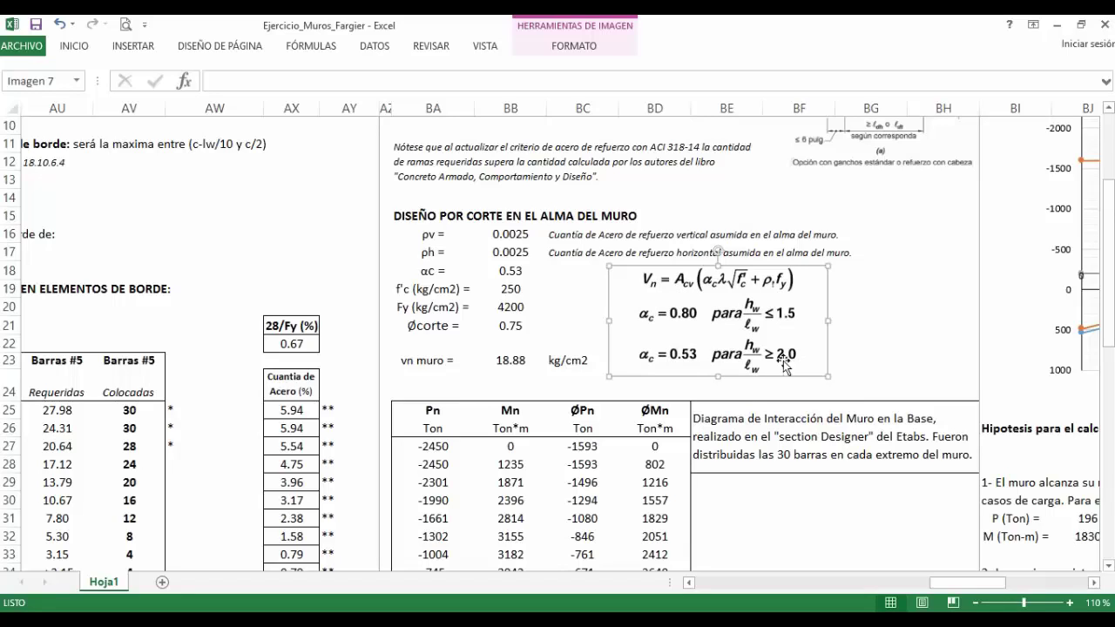
pyautogui.click(580, 316)
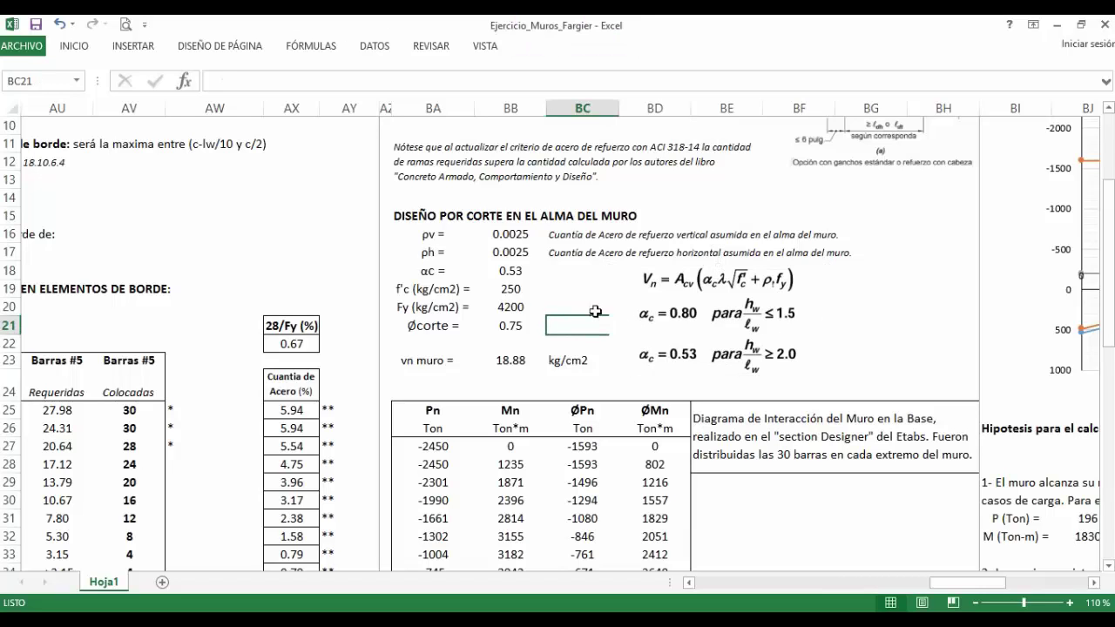
# Review the αc, f'c, Fy and Øcorte values used in the web shear design.
pyautogui.scroll(-1, 561, 302)
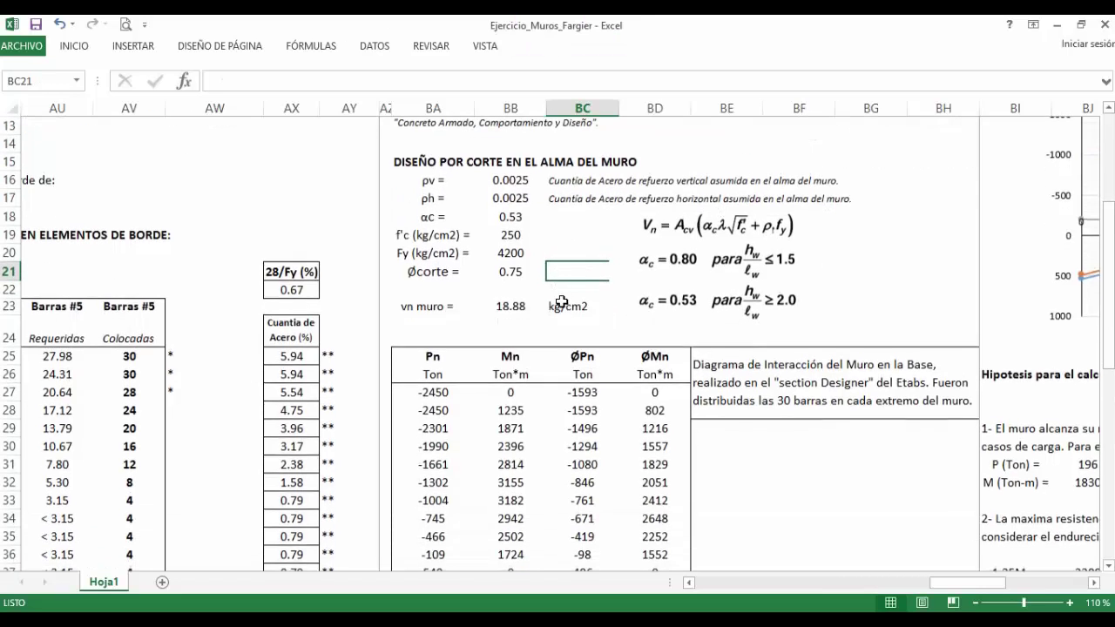
pyautogui.click(510, 216)
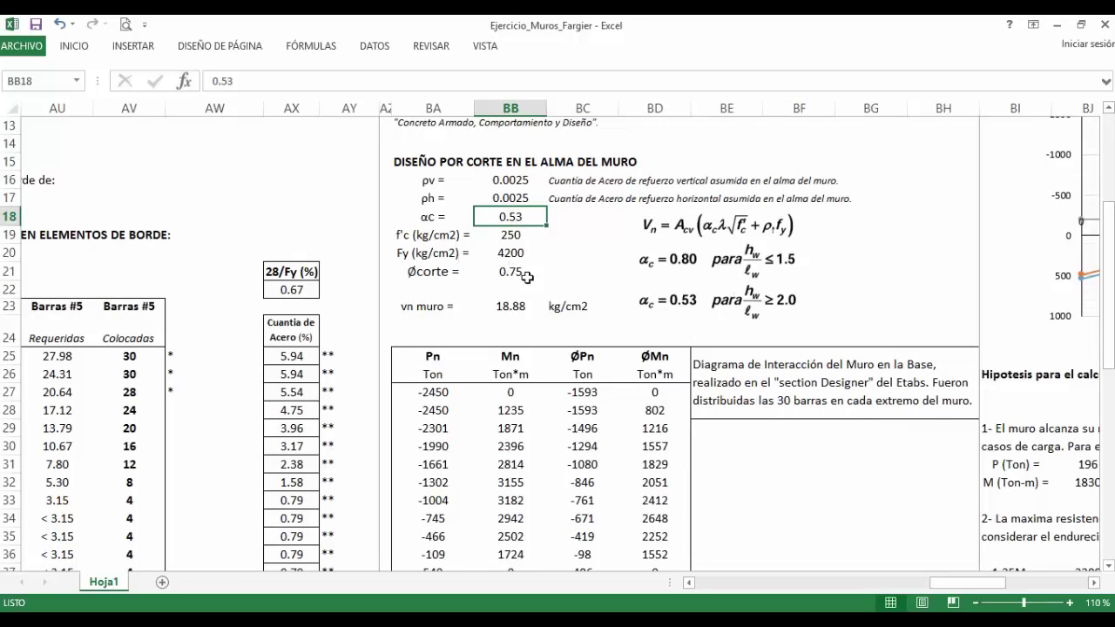
pyautogui.moveTo(525, 238); pyautogui.dragTo(540, 270)
pyautogui.click(577, 253)
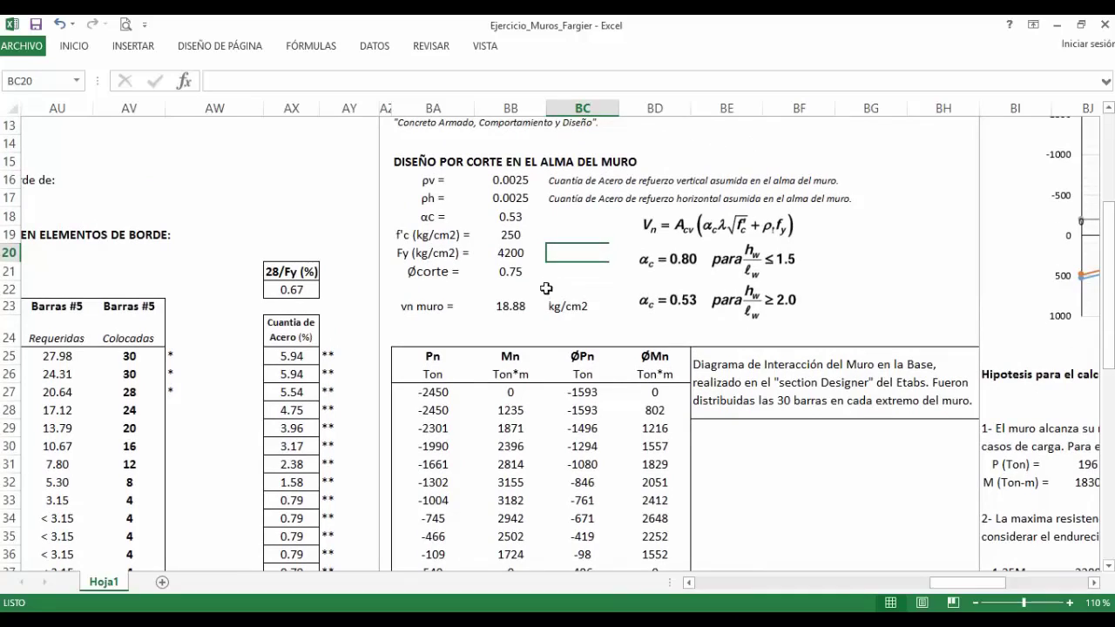
# Examine the formula behind the wall's nominal shear stress, vn muro, and compare it with the Vn equation.
pyautogui.click(510, 314)
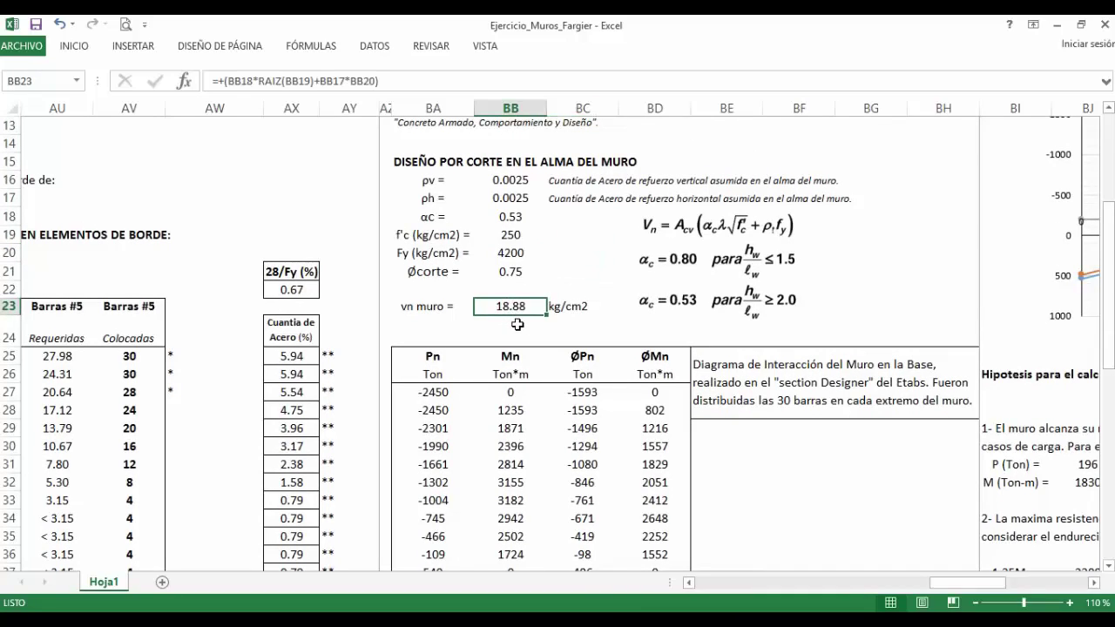
pyautogui.moveTo(439, 315); pyautogui.dragTo(581, 311)
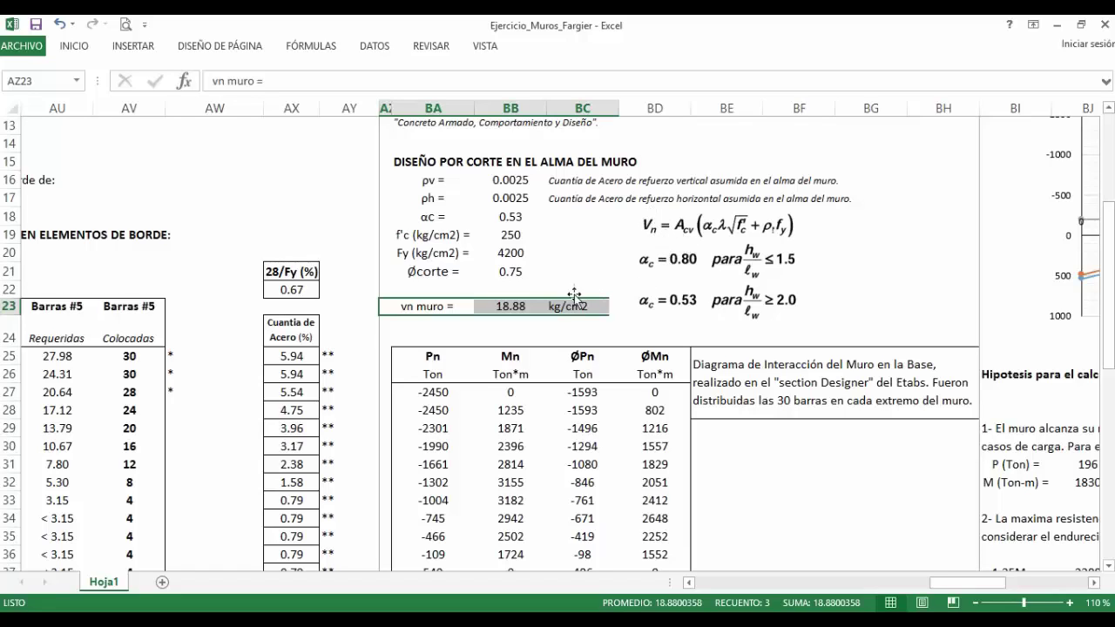
pyautogui.click(521, 308)
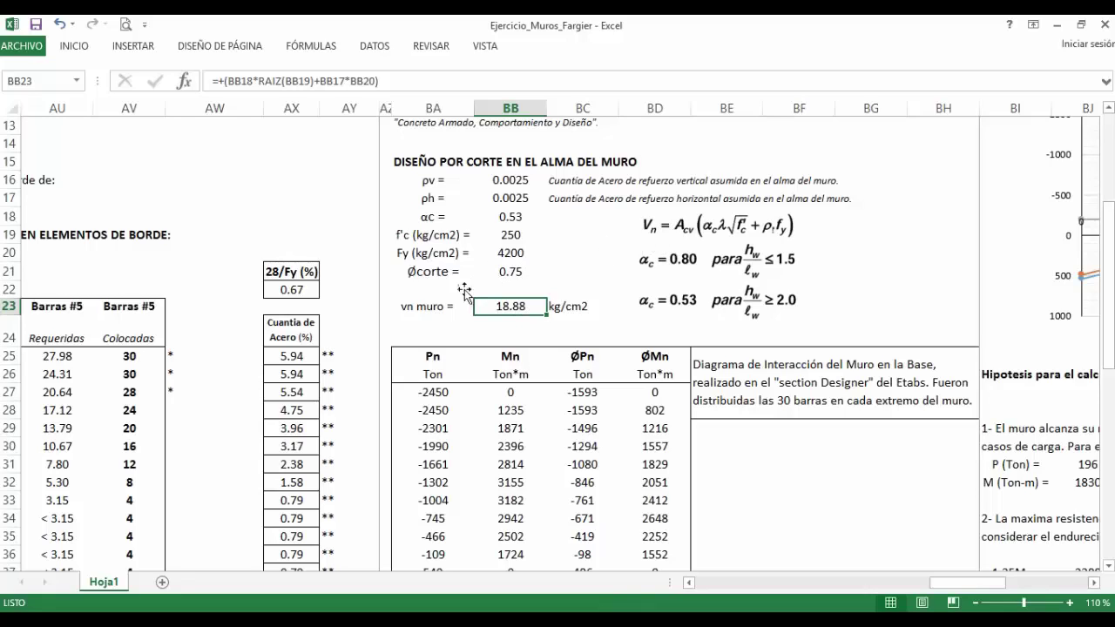
pyautogui.click(441, 306)
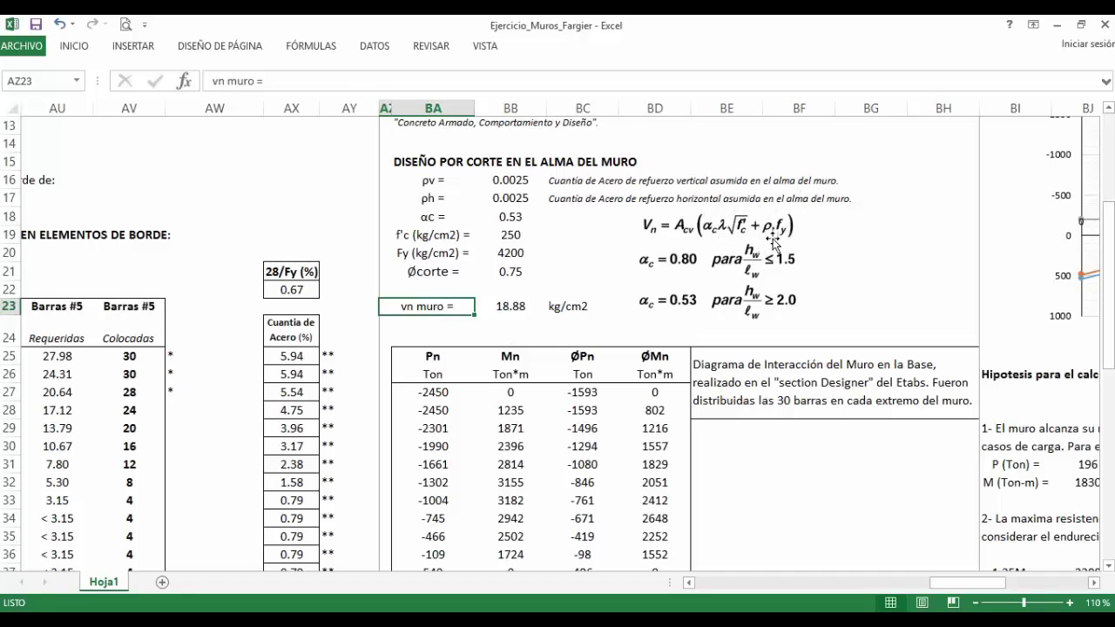
pyautogui.click(516, 307)
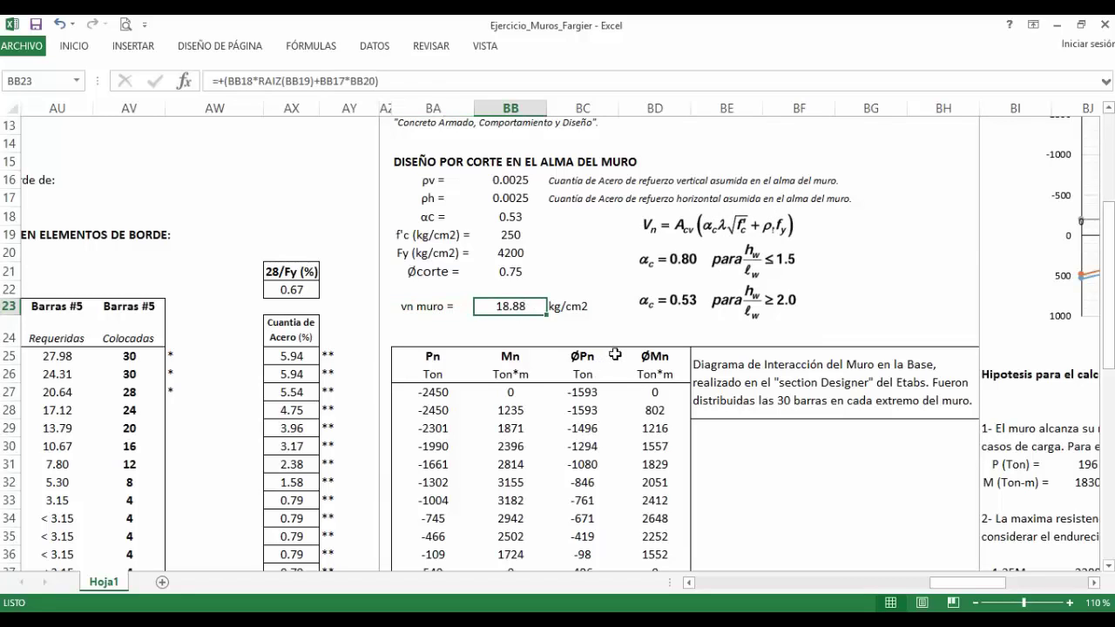
# Review the note on the wall base interaction diagram and the number of #5 bars placed at level 1.
pyautogui.scroll(-2, 615, 353)
pyautogui.scroll(1, 616, 345)
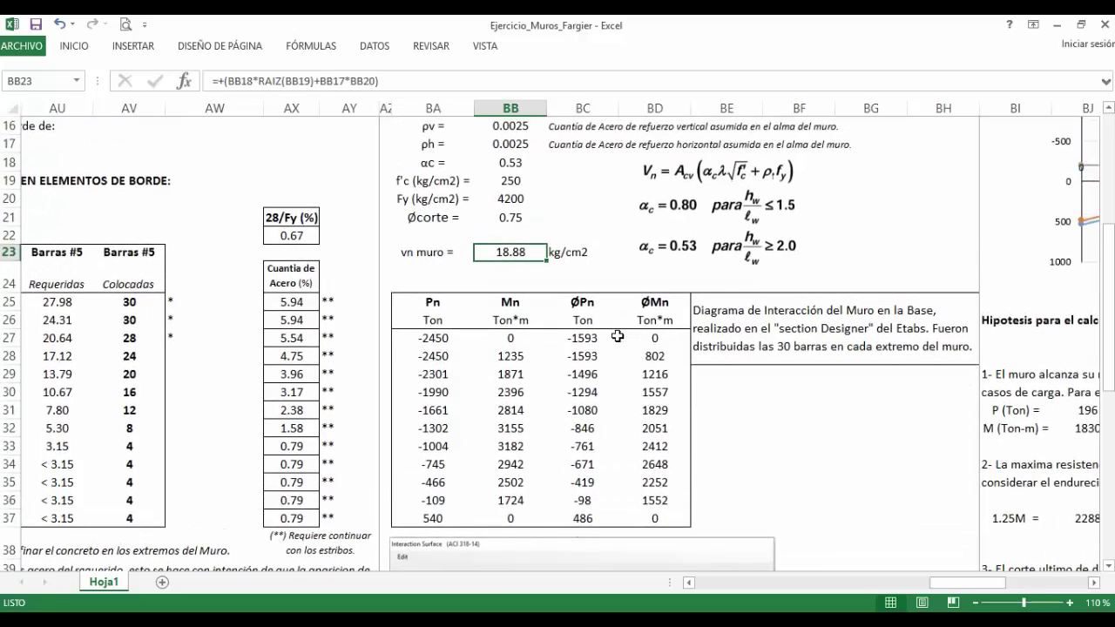
pyautogui.scroll(-1, 616, 336)
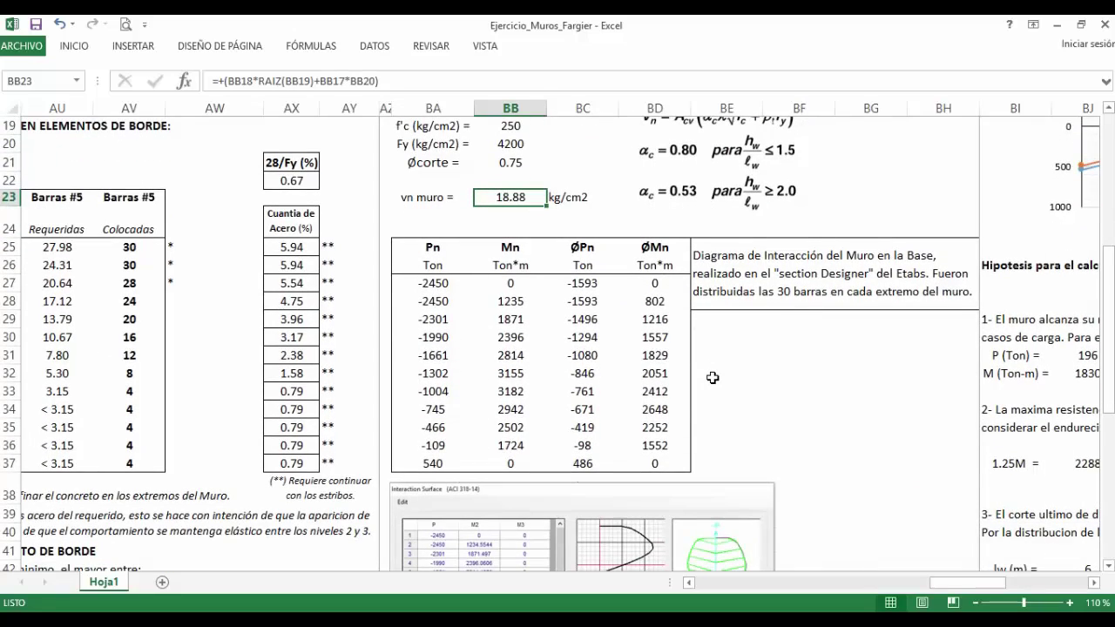
pyautogui.scroll(-1, 712, 377)
pyautogui.scroll(1, 712, 377)
pyautogui.scroll(-1, 731, 395)
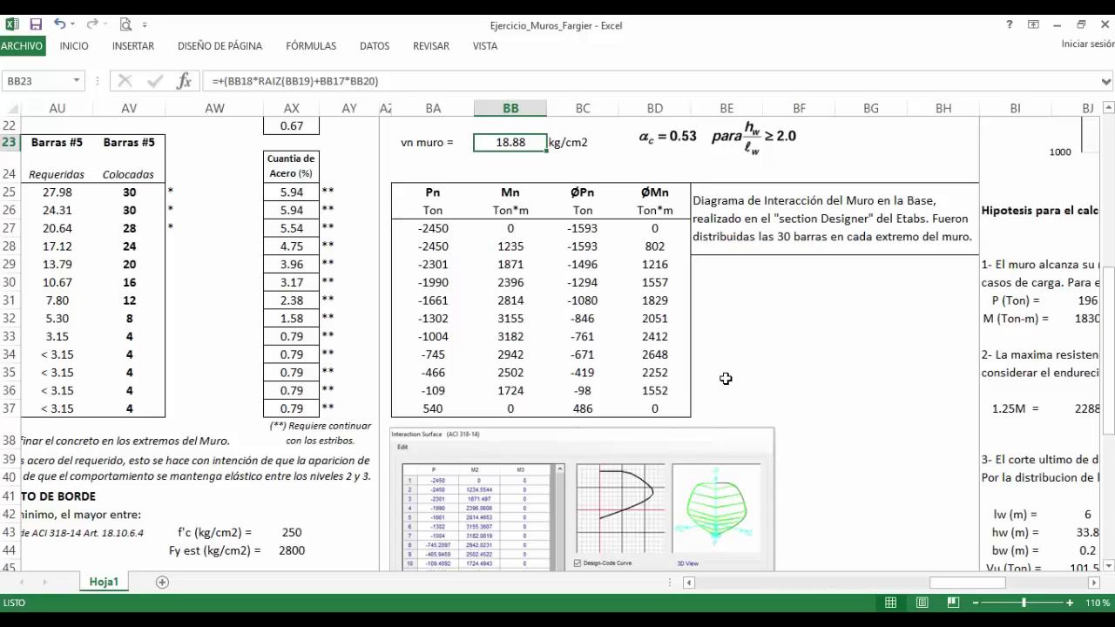
pyautogui.click(718, 297)
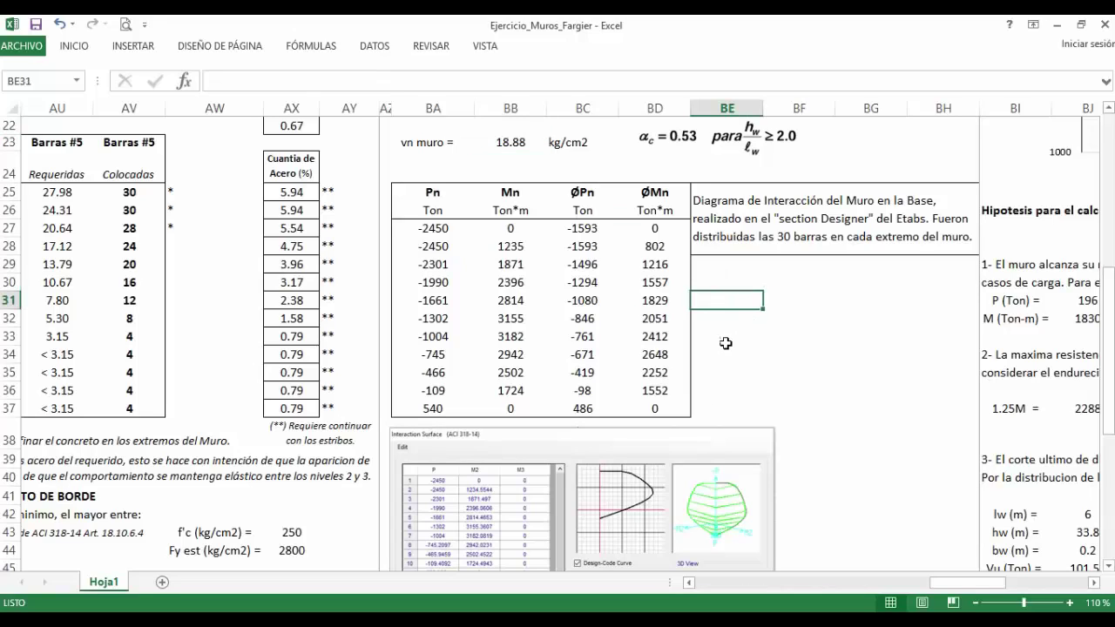
pyautogui.scroll(1, 728, 364)
pyautogui.scroll(-1, 728, 366)
pyautogui.click(140, 190)
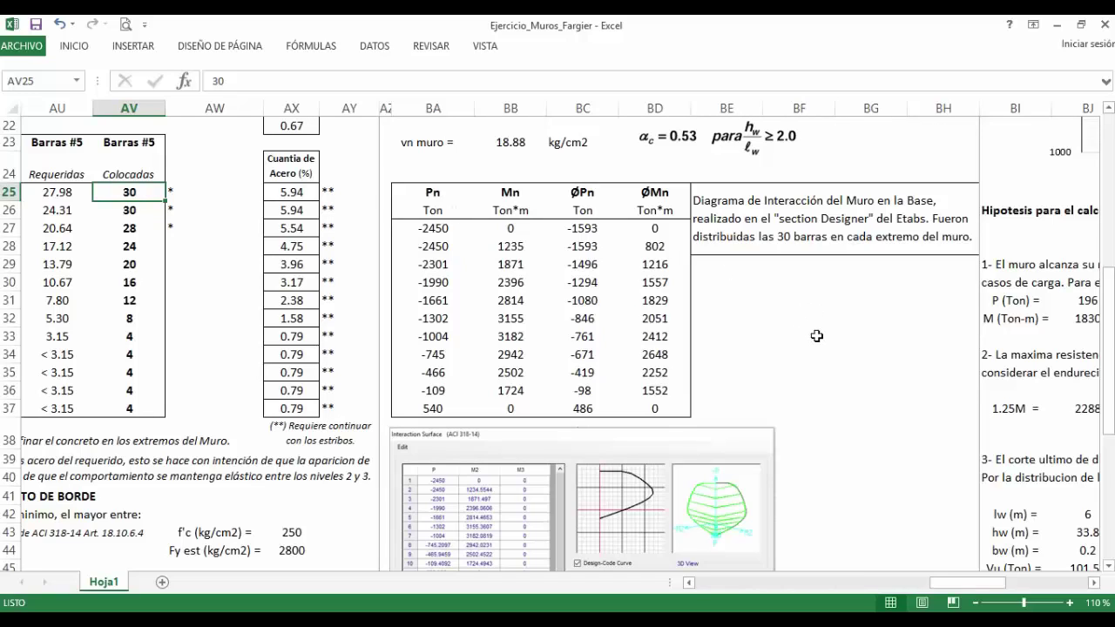
# Compare the nominal Pn–Mn columns with the reduced ØPn–ØMn columns and inspect the Interaction Surface image below them.
pyautogui.moveTo(445, 194); pyautogui.dragTo(503, 408)
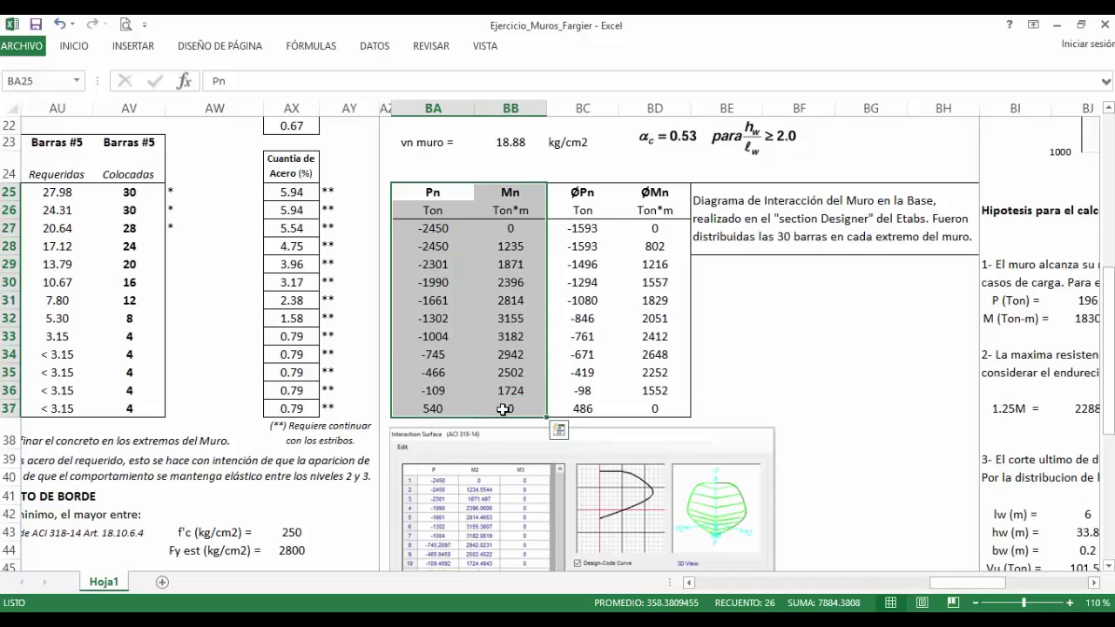
pyautogui.moveTo(576, 193); pyautogui.dragTo(652, 405)
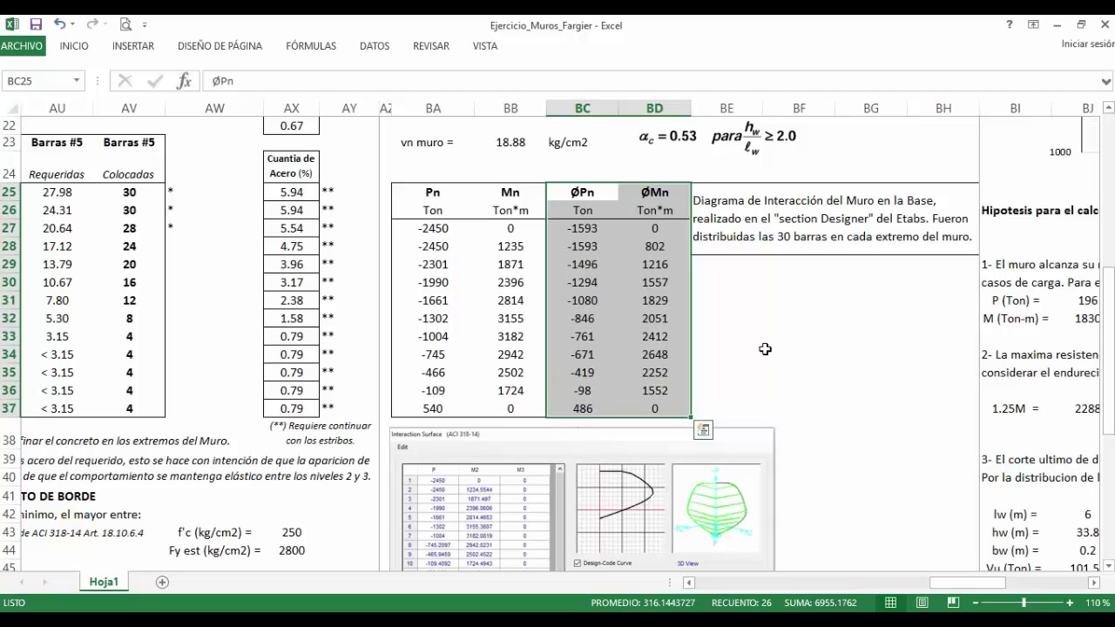
pyautogui.scroll(-3, 780, 379)
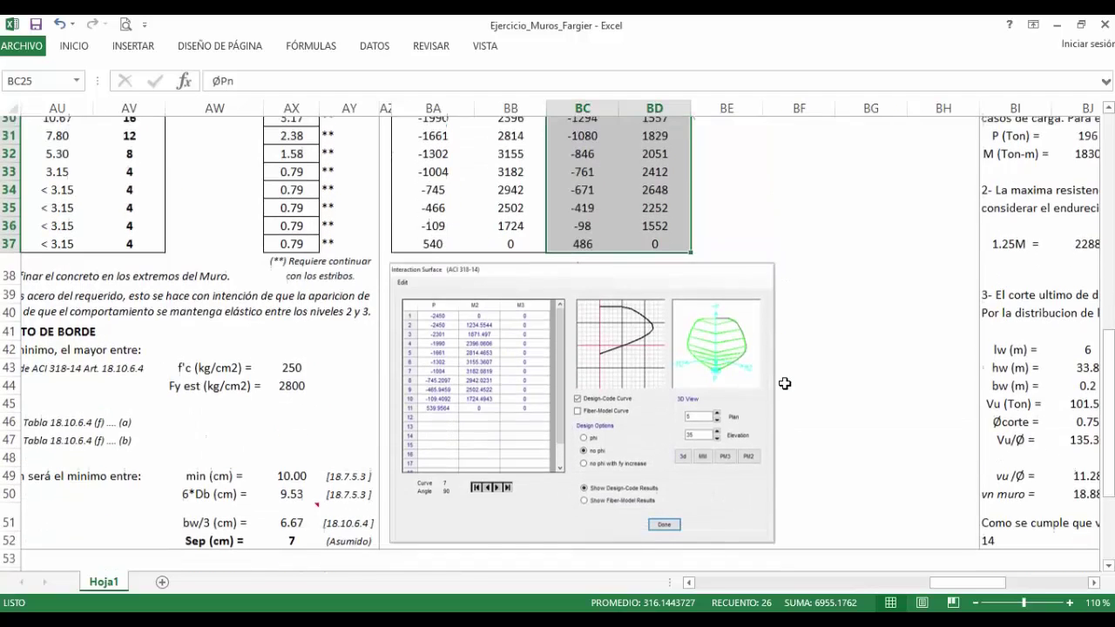
pyautogui.click(714, 368)
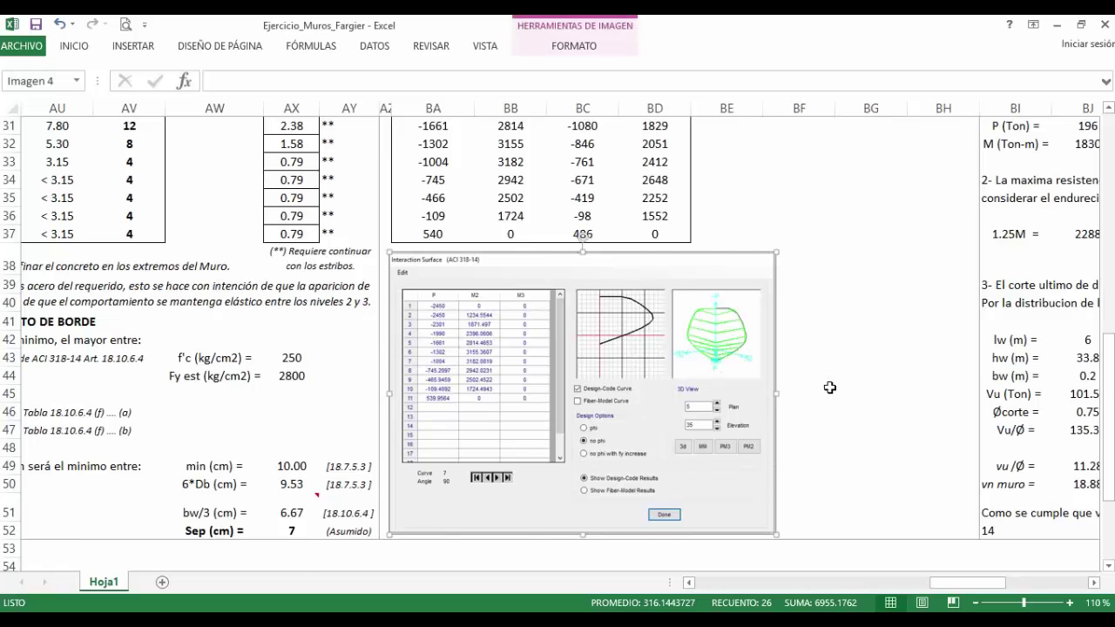
pyautogui.scroll(1, 829, 387)
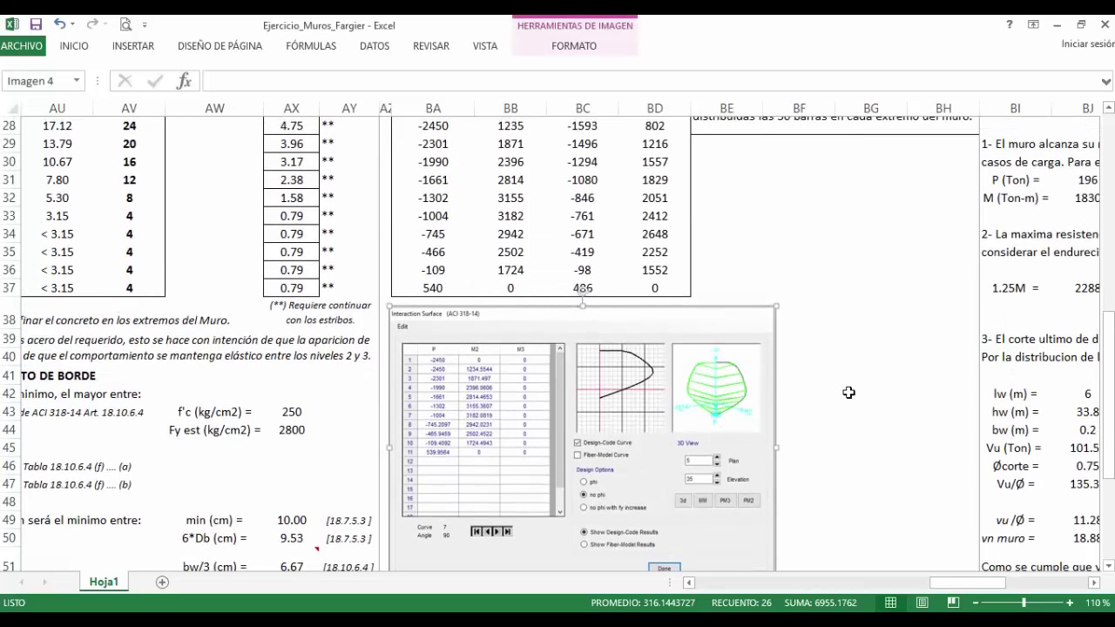
# Examine the Diagrama de Interacción de Muro chart, comparing its nominal and reduced P–M curves.
pyautogui.moveTo(964, 579); pyautogui.dragTo(997, 579)
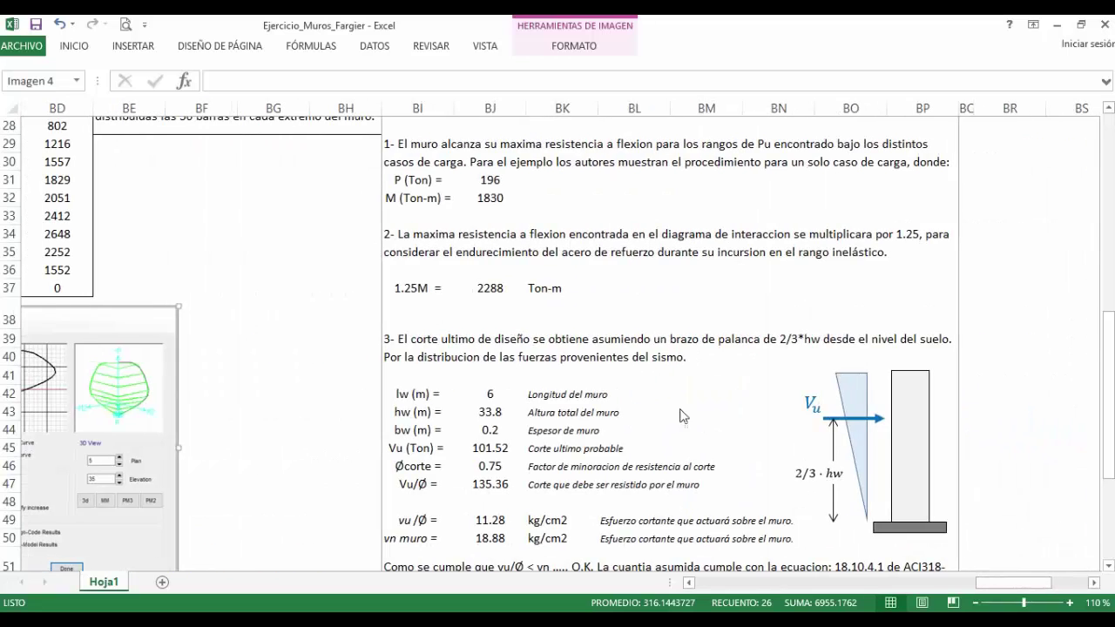
pyautogui.scroll(9, 580, 407)
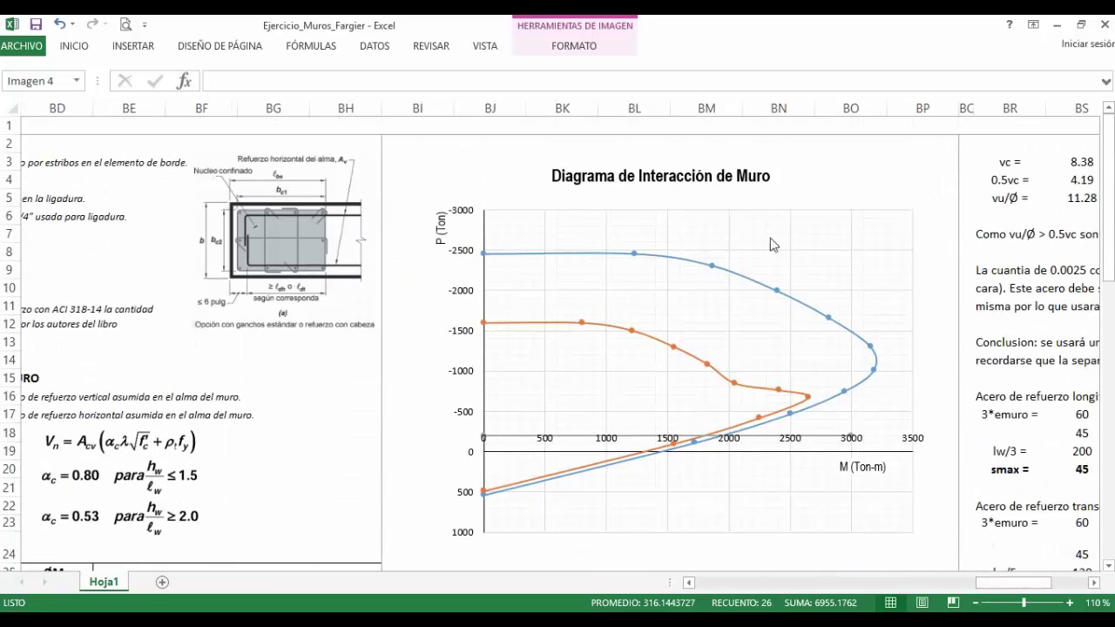
pyautogui.click(844, 199)
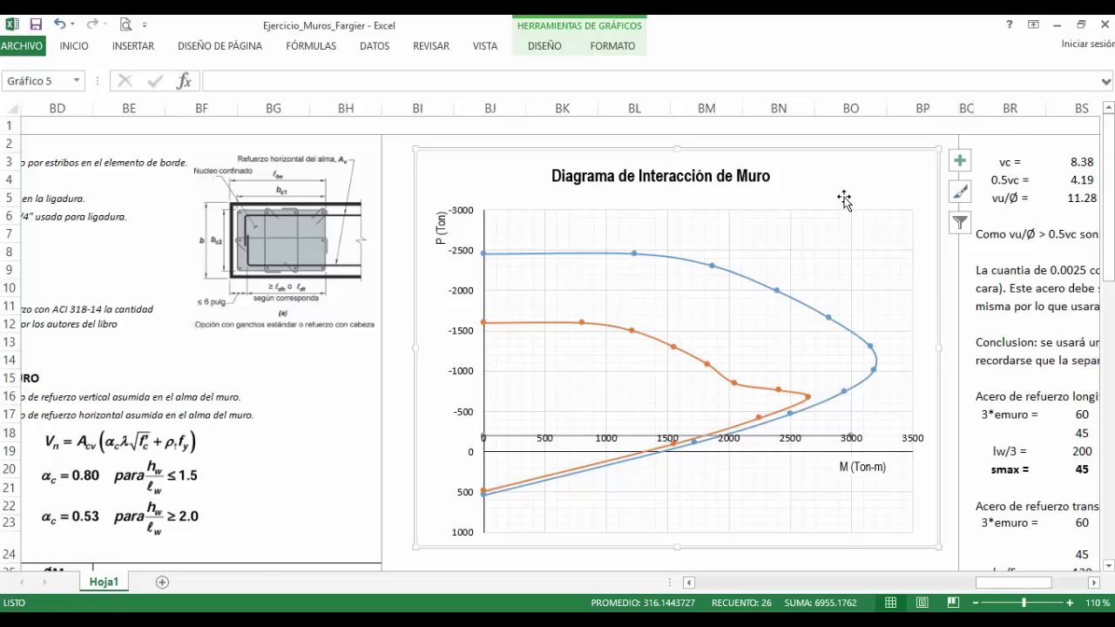
pyautogui.scroll(-1, 844, 200)
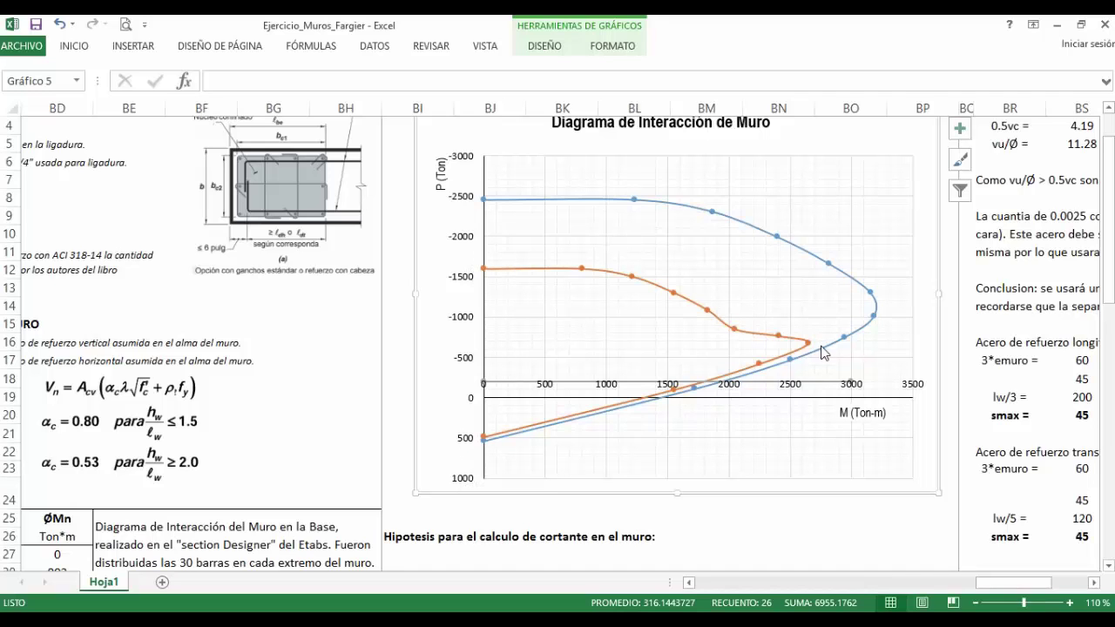
# Read the wall shear calculation hypotheses heading and hypothesis 1 on maximum flexural strength for the Pu range.
pyautogui.scroll(-2, 520, 372)
pyautogui.scroll(-2, 521, 372)
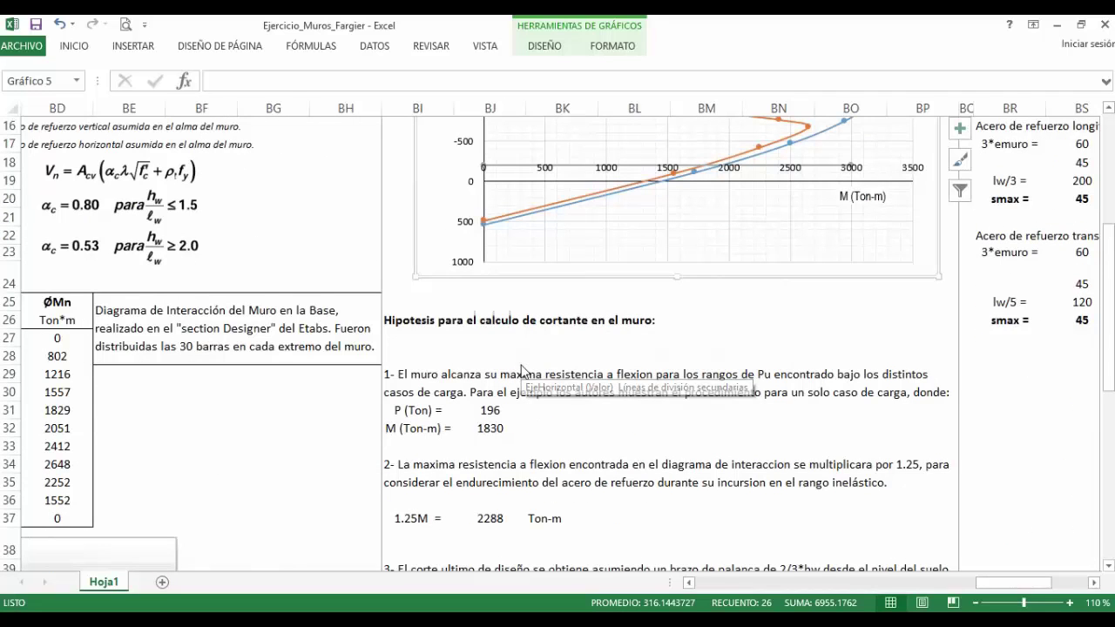
pyautogui.click(399, 317)
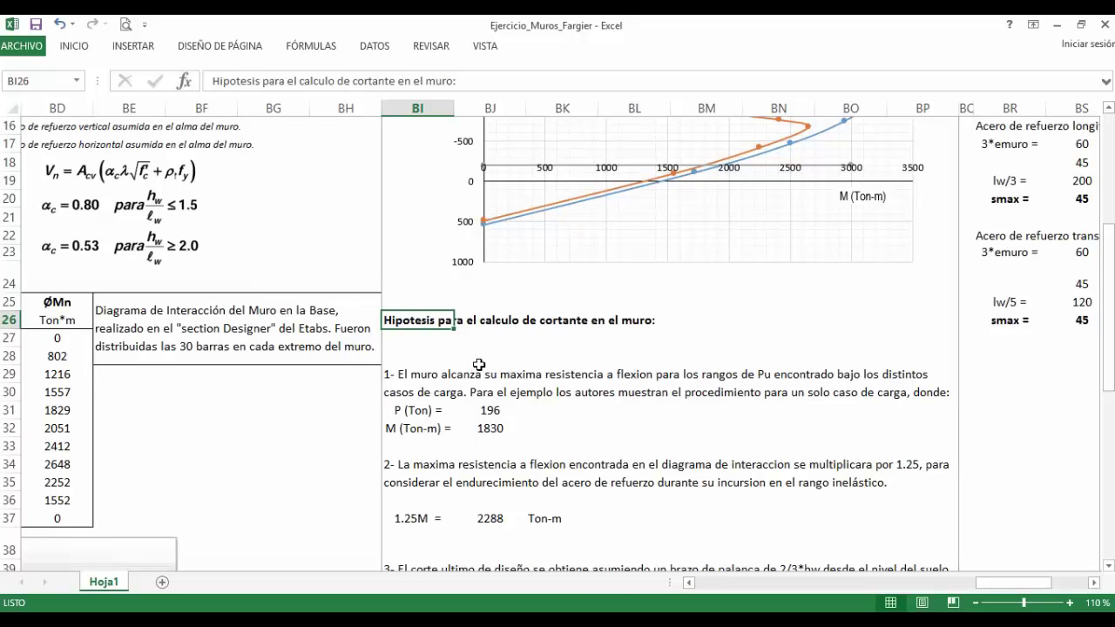
pyautogui.scroll(-1, 480, 360)
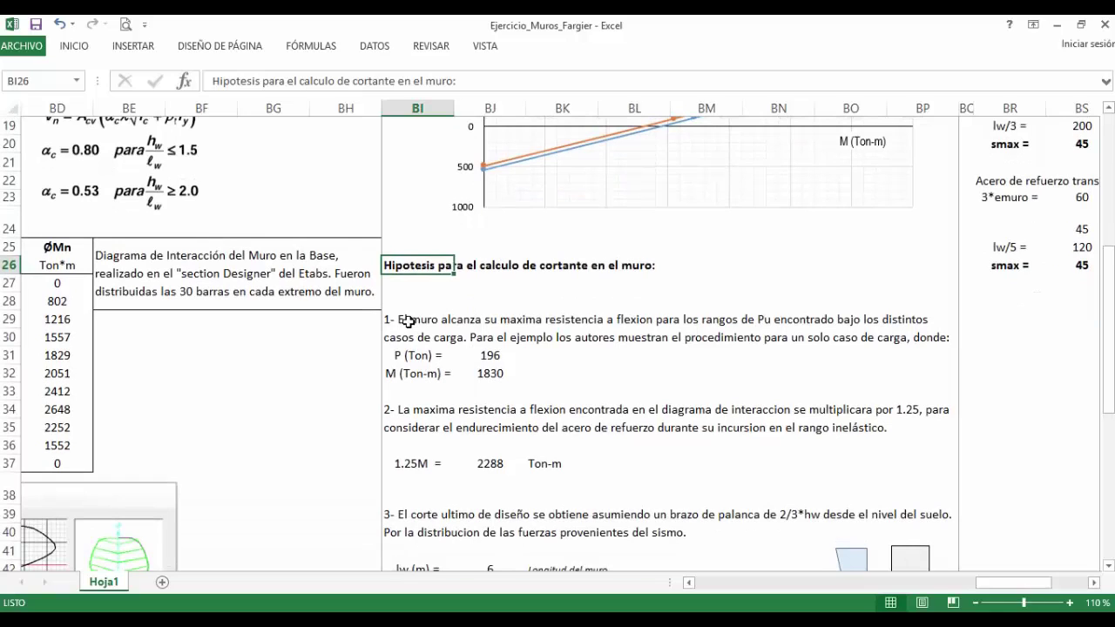
pyautogui.click(406, 321)
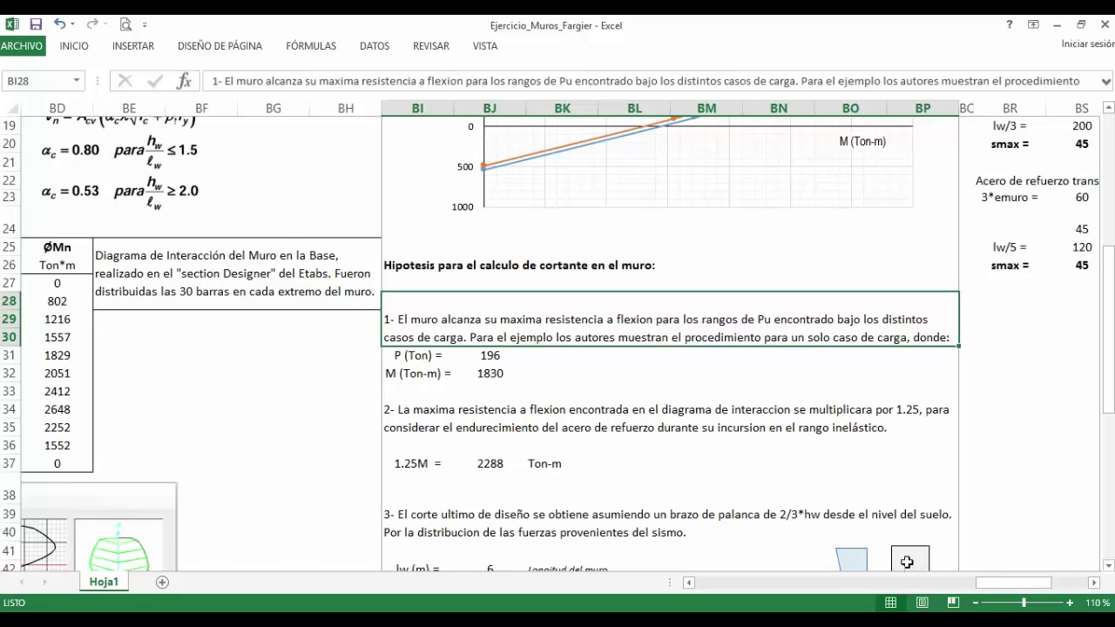
# Compare the level 1 Pui/Ø axial load in the flexural design table with the P value under hypothesis 1.
pyautogui.moveTo(1002, 598); pyautogui.dragTo(865, 607)
pyautogui.click(287, 283)
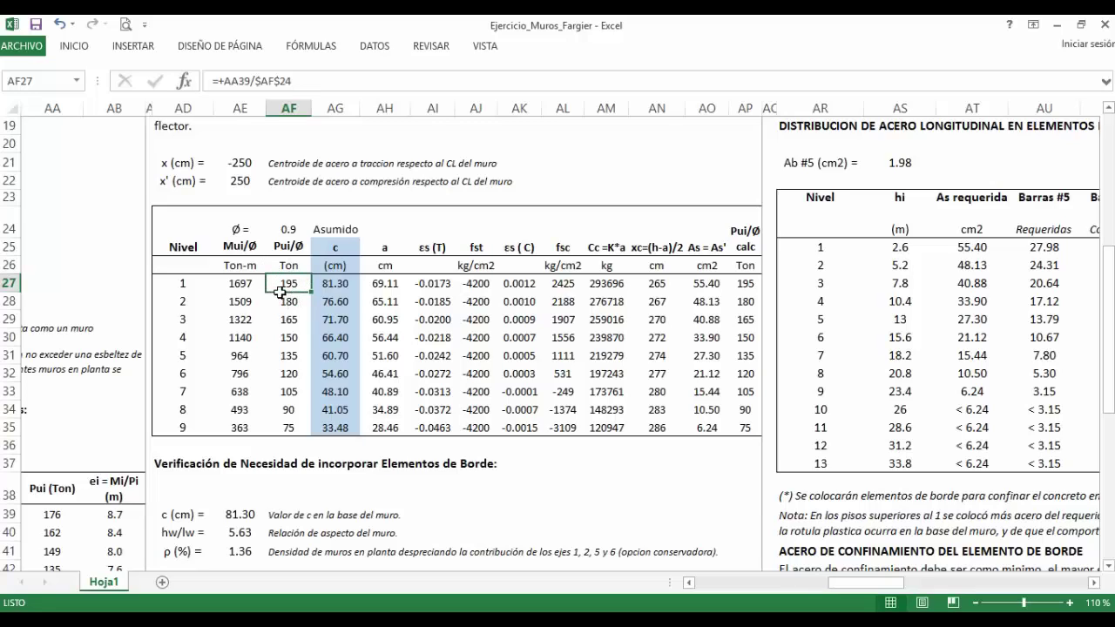
pyautogui.moveTo(852, 582); pyautogui.dragTo(1025, 566)
pyautogui.click(201, 356)
# Trace the P axial load line on the wall interaction diagram to where it meets the strength curves.
pyautogui.scroll(-1, 254, 380)
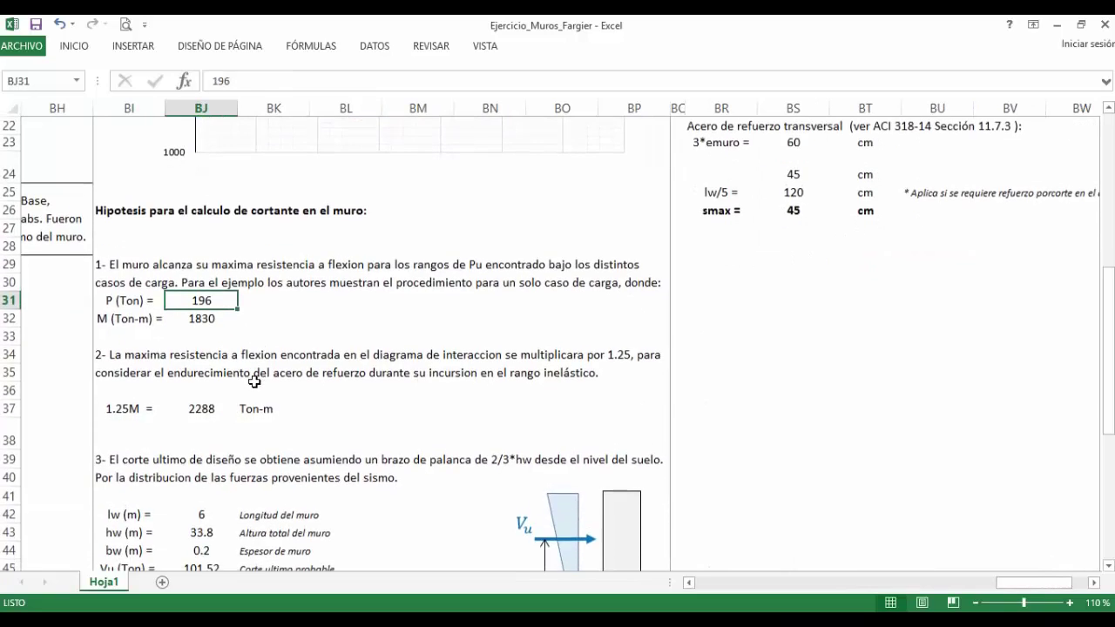
pyautogui.scroll(3, 254, 381)
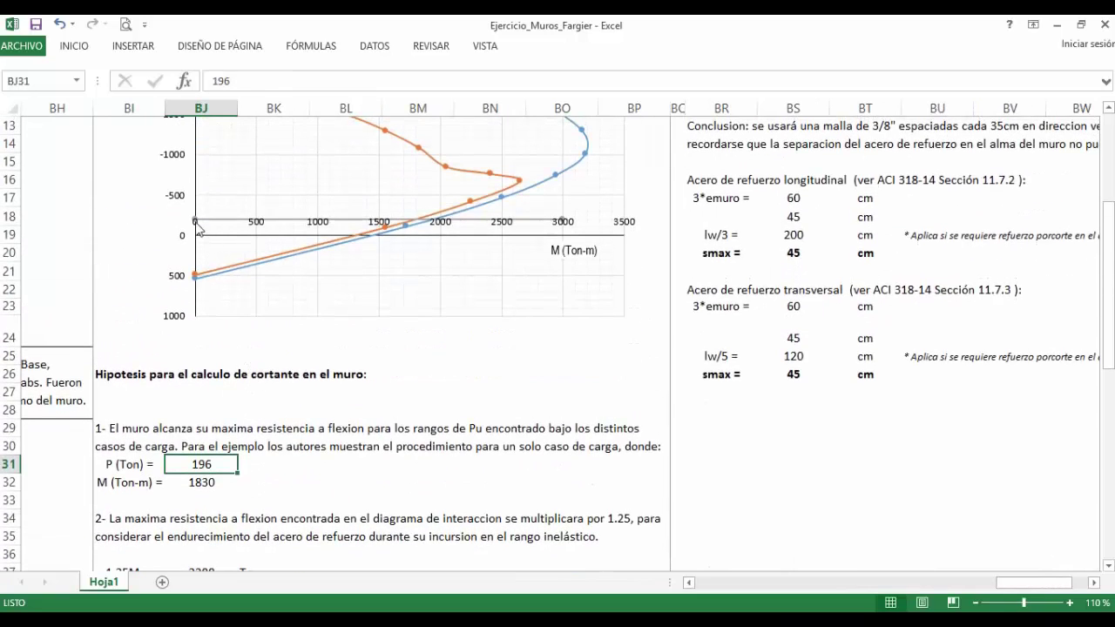
pyautogui.moveTo(213, 227)
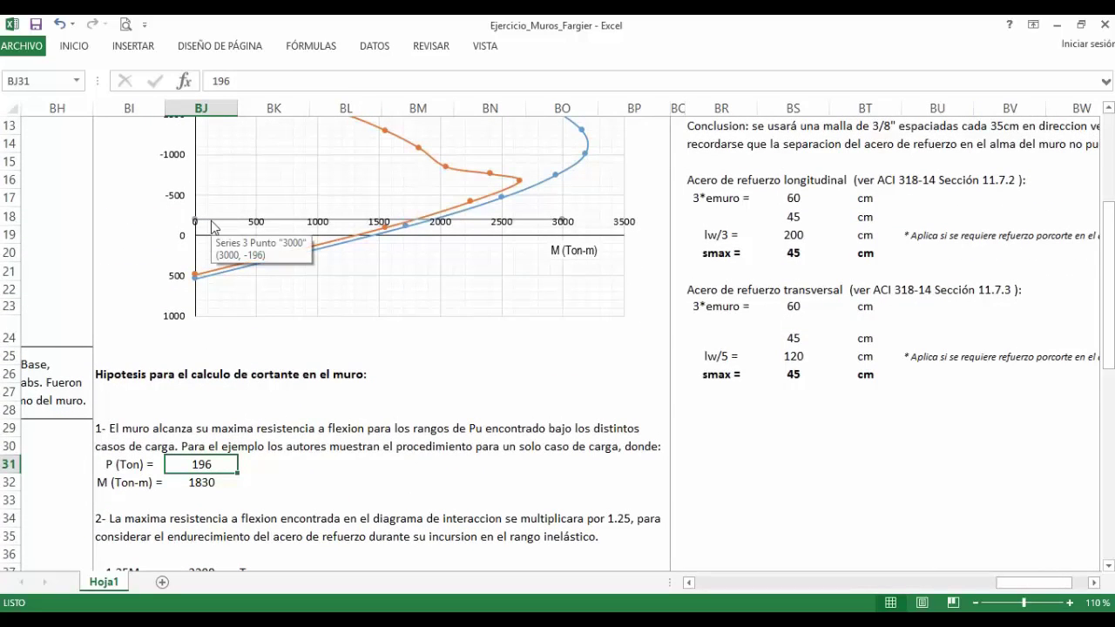
pyautogui.scroll(1, 214, 227)
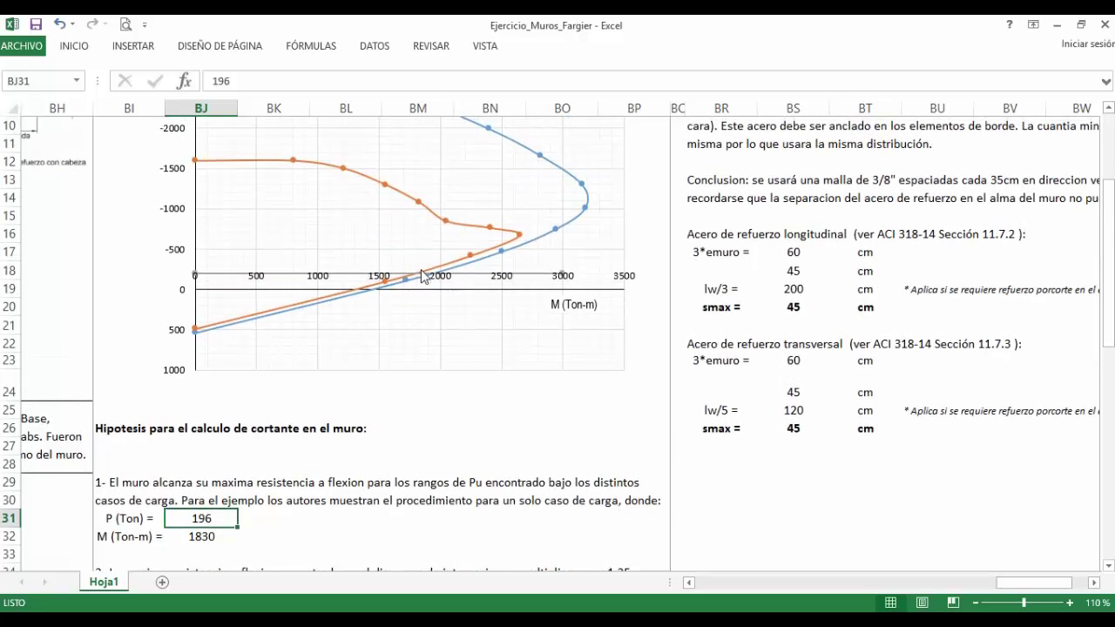